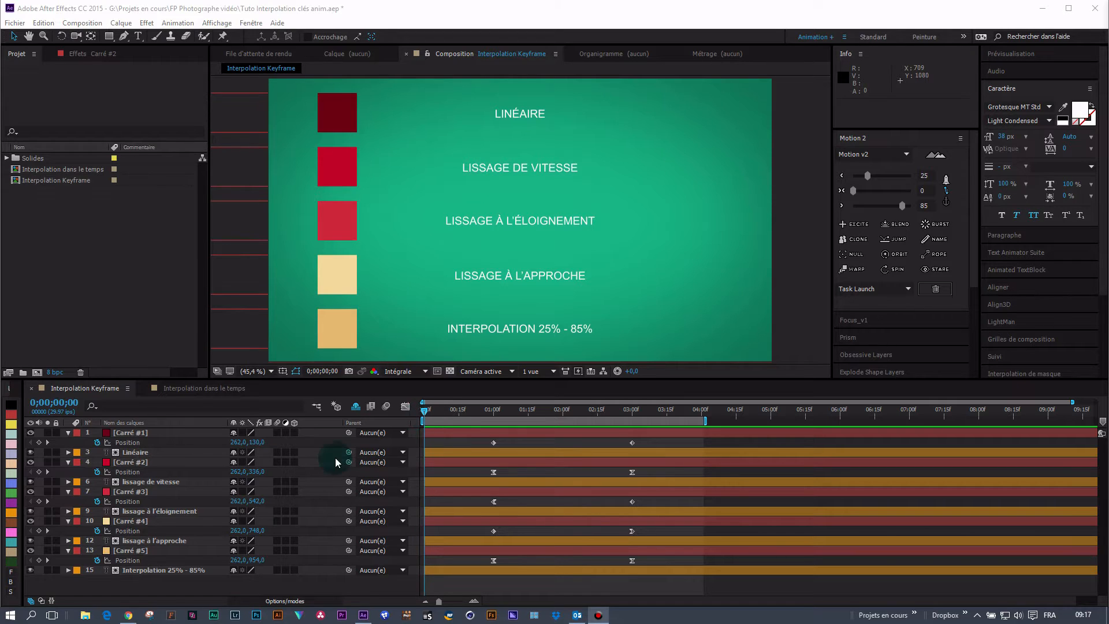
# Step: View the keyframe assistant's easing options for the first Position keyframe of Carré #2, leaving the keyframe as it is
pyautogui.click(278, 585)
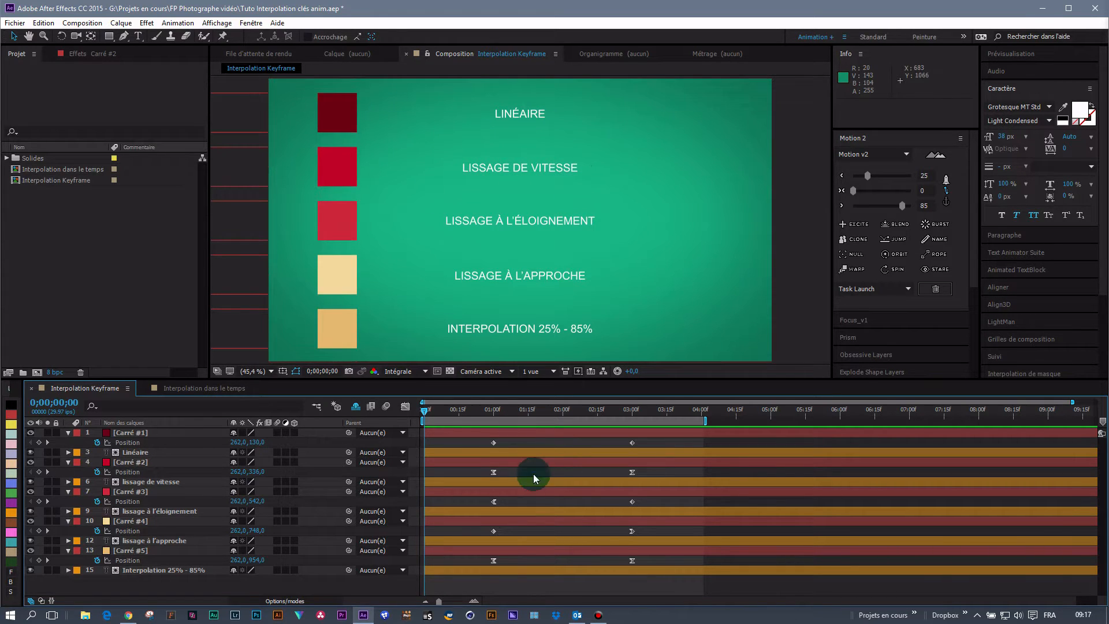
pyautogui.rightClick(494, 472)
pyautogui.moveTo(540, 463)
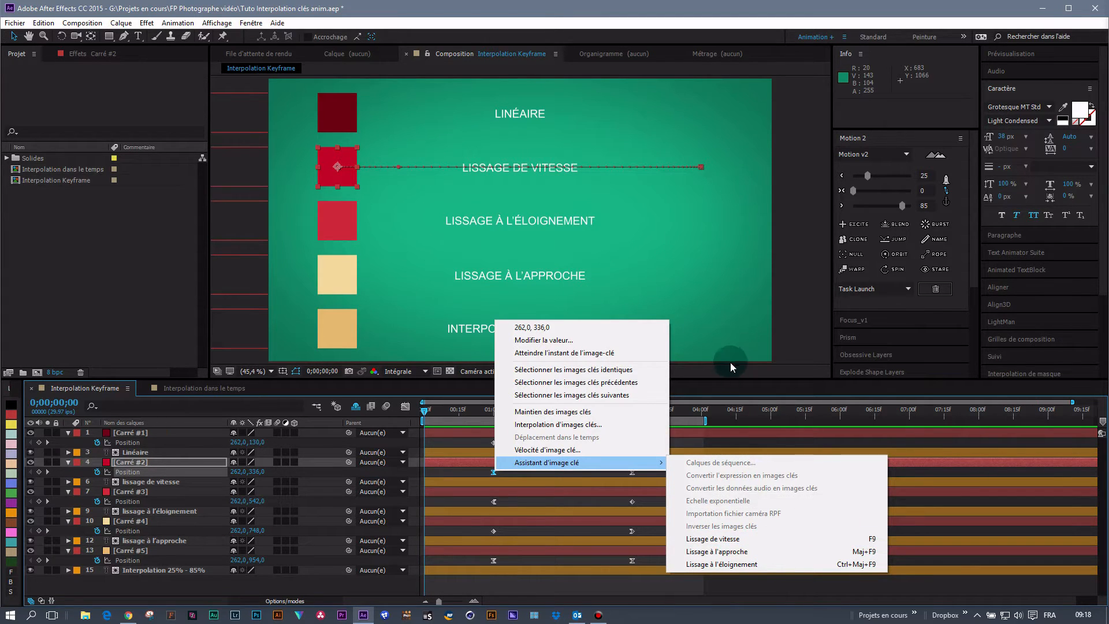
pyautogui.click(790, 335)
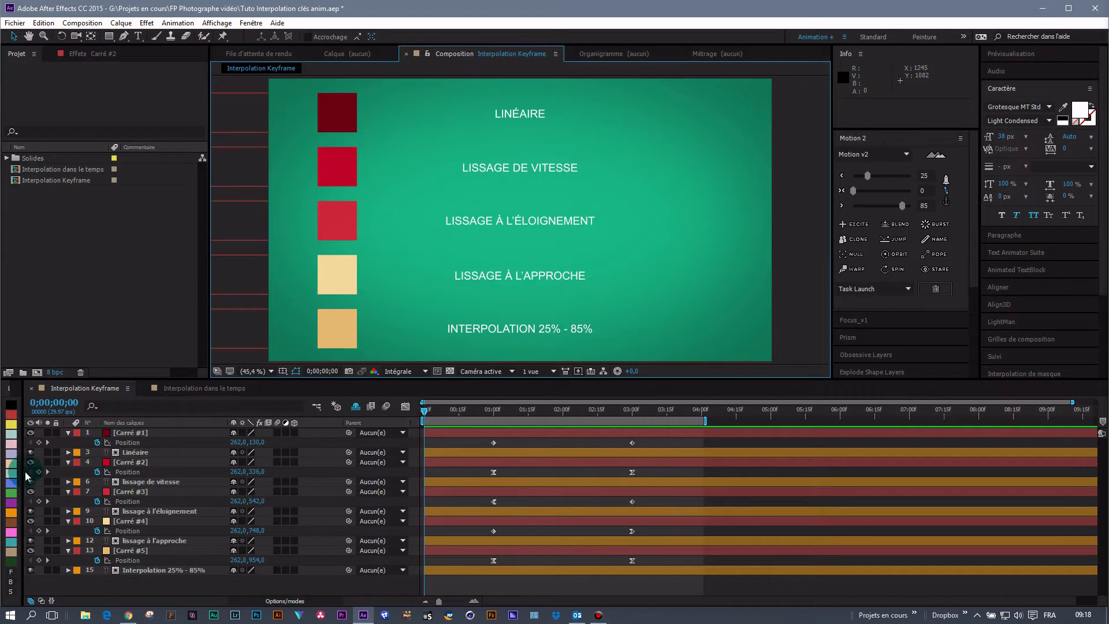
# Step: Preview the linear motion with only Carré #1 and its Linéaire label visible, and inspect Carré #1's motion path at 0;00;01;29
pyautogui.moveTo(31, 465); pyautogui.dragTo(26, 568)
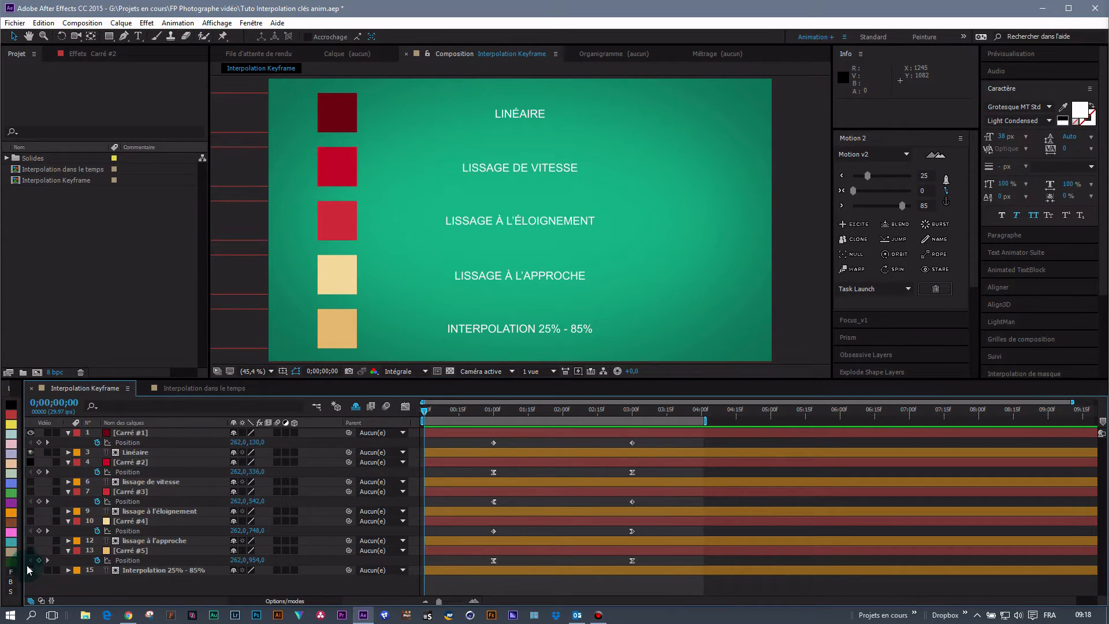
pyautogui.press('space')
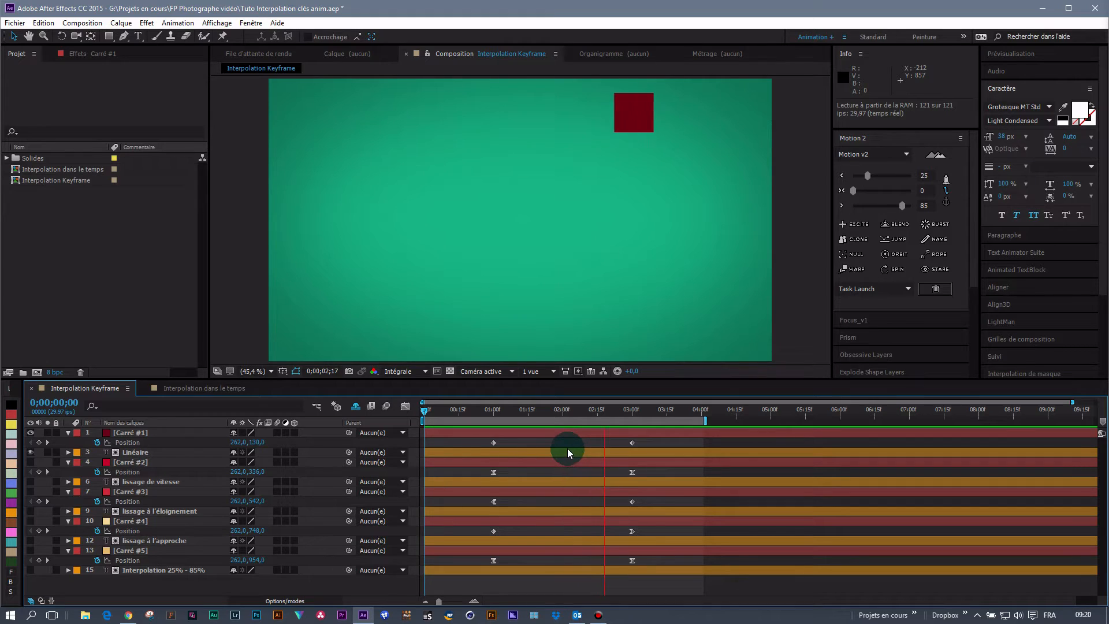
pyautogui.press('space')
pyautogui.moveTo(591, 411); pyautogui.dragTo(561, 412)
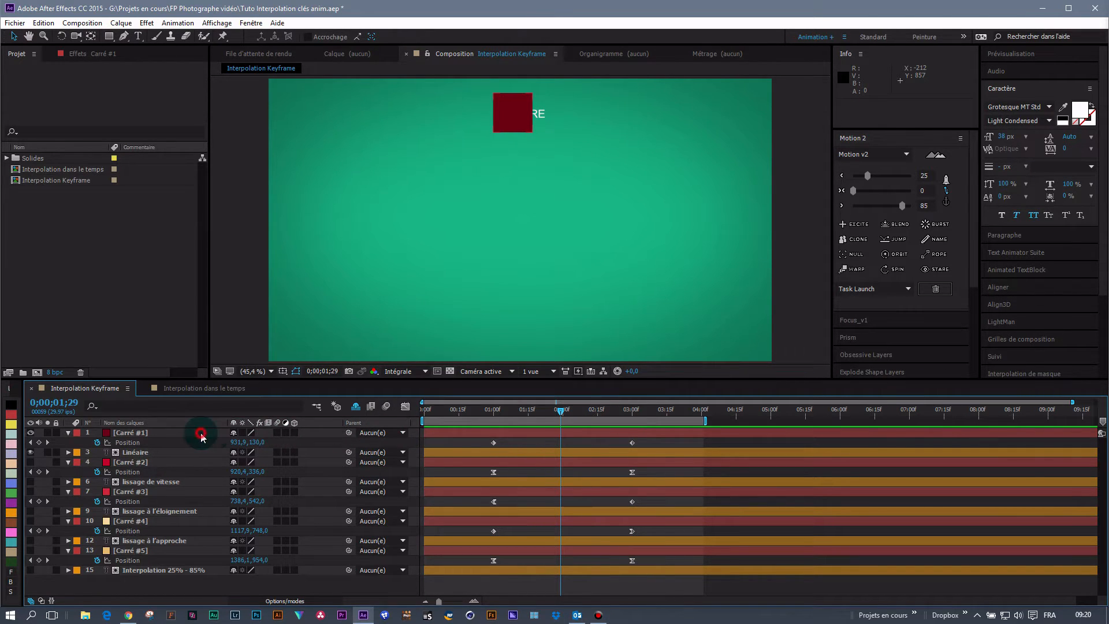
pyautogui.click(130, 432)
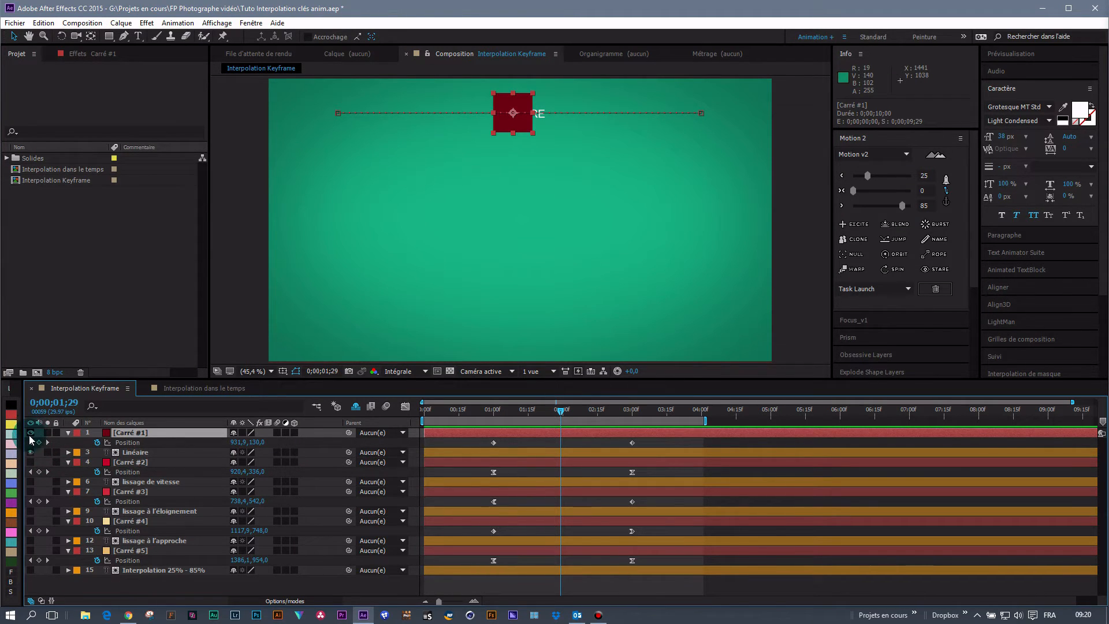
# Step: Preview the eased motion with only Carré #2 and its lissage de vitesse label visible, and inspect its motion path at 0;00;01;28
pyautogui.moveTo(30, 434); pyautogui.dragTo(30, 482)
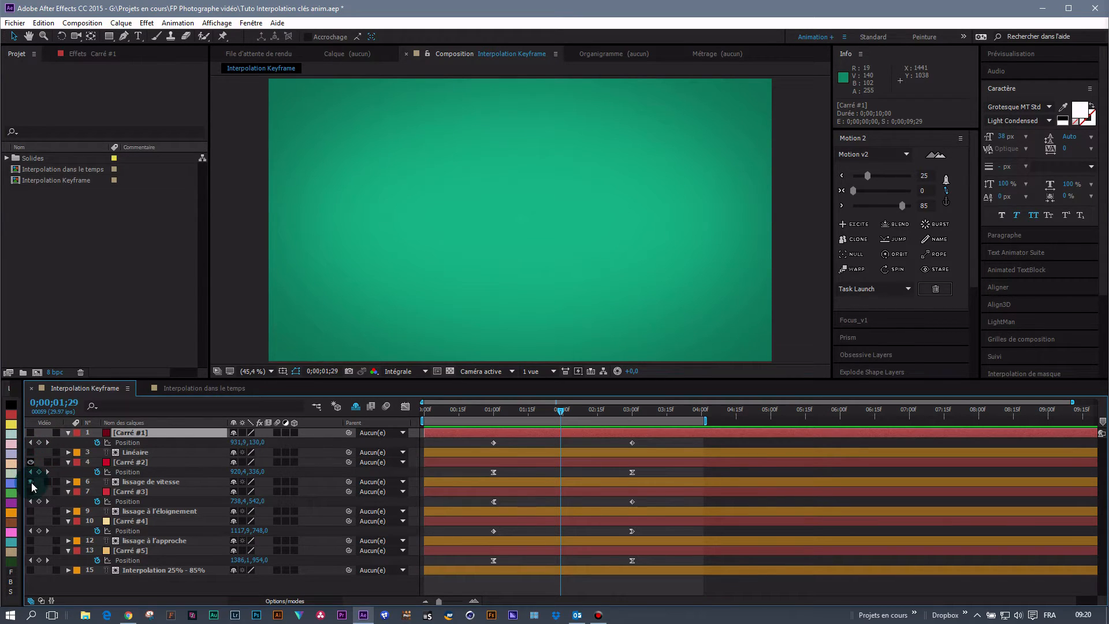
pyautogui.moveTo(560, 411); pyautogui.dragTo(425, 419)
pyautogui.press('space')
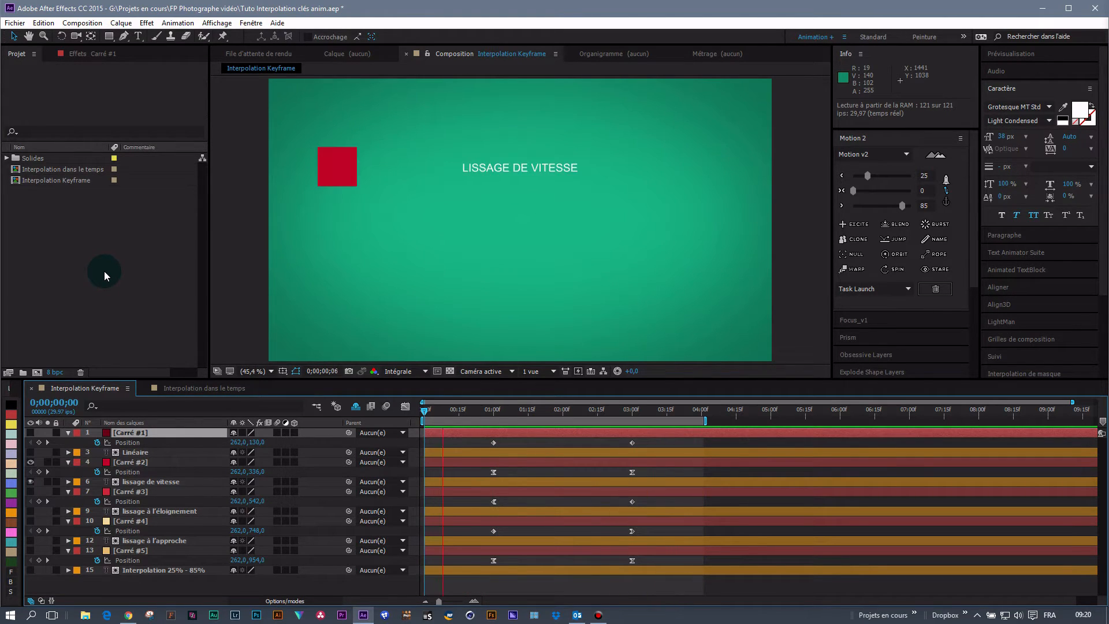
pyautogui.press('space')
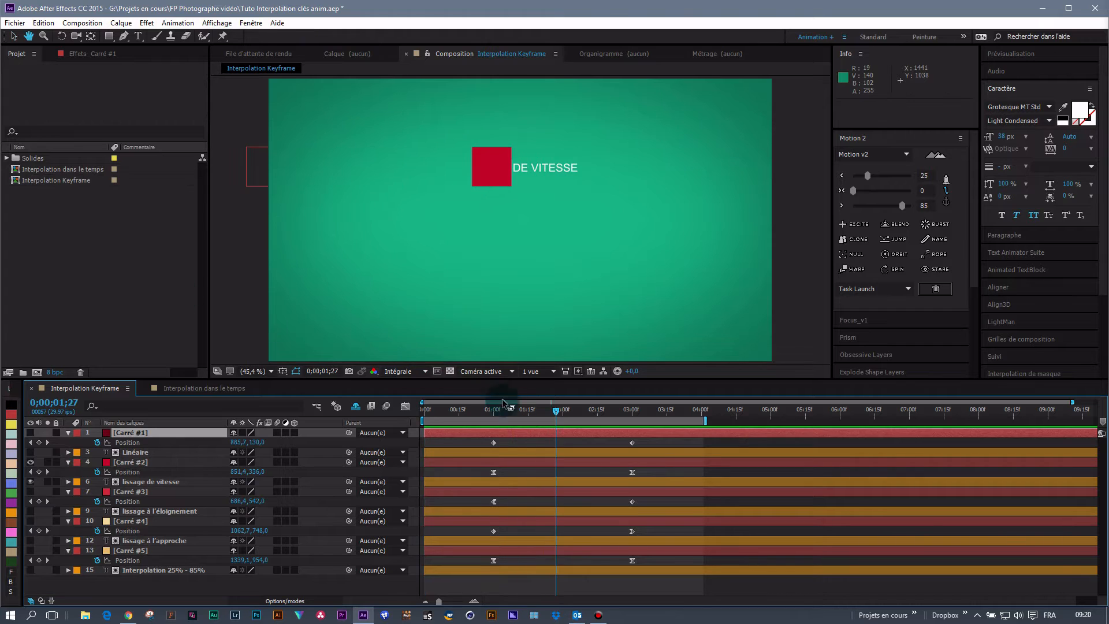
pyautogui.moveTo(555, 408); pyautogui.dragTo(567, 409)
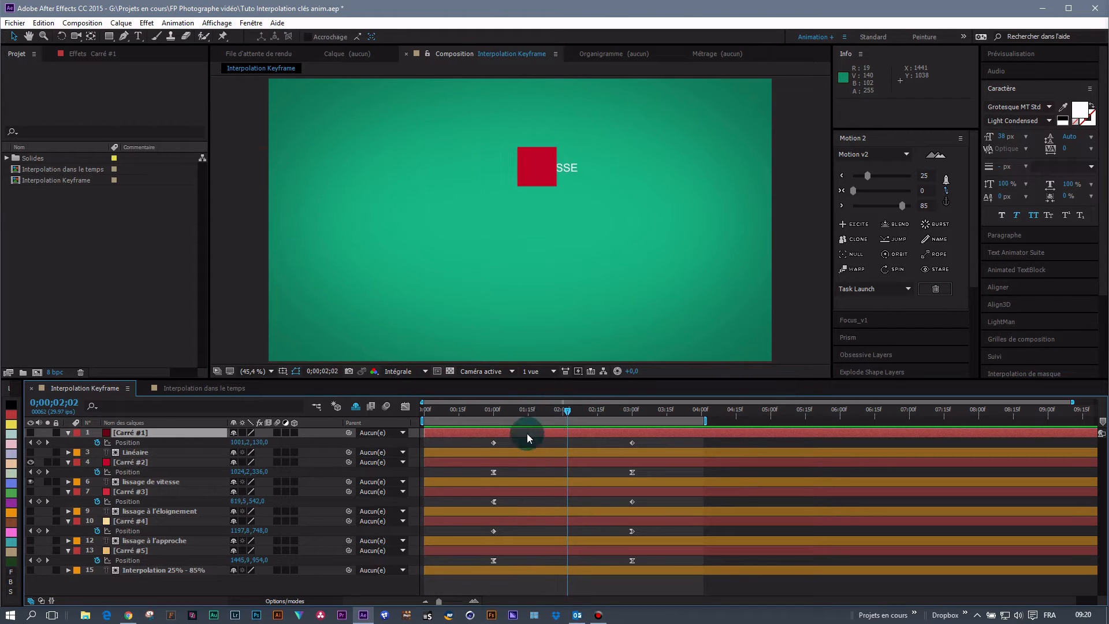
pyautogui.click(465, 461)
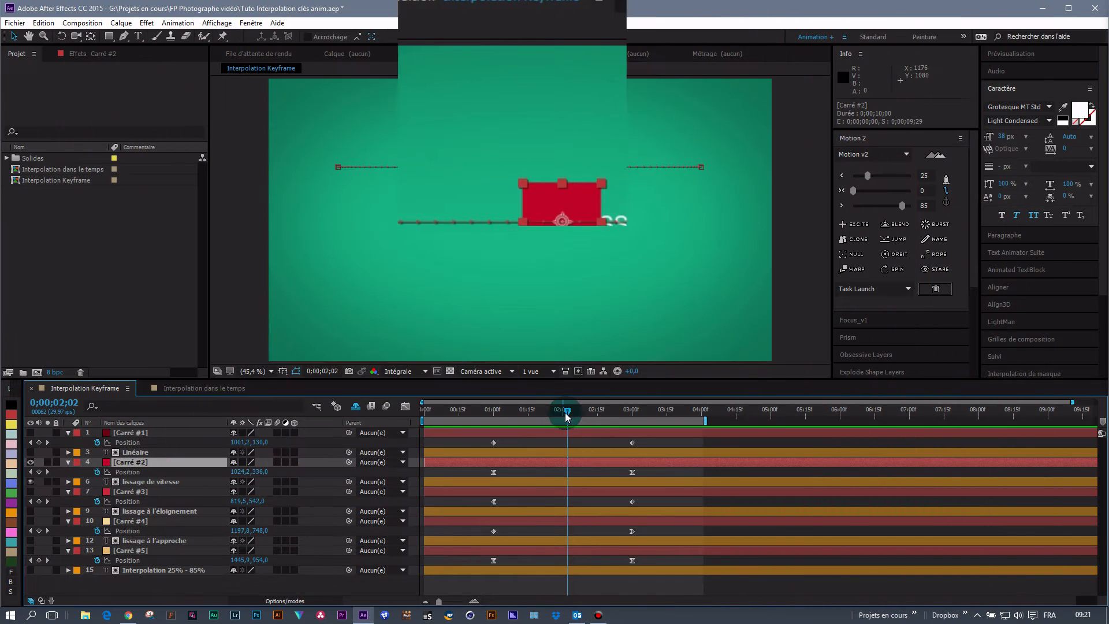
pyautogui.moveTo(565, 413); pyautogui.dragTo(558, 412)
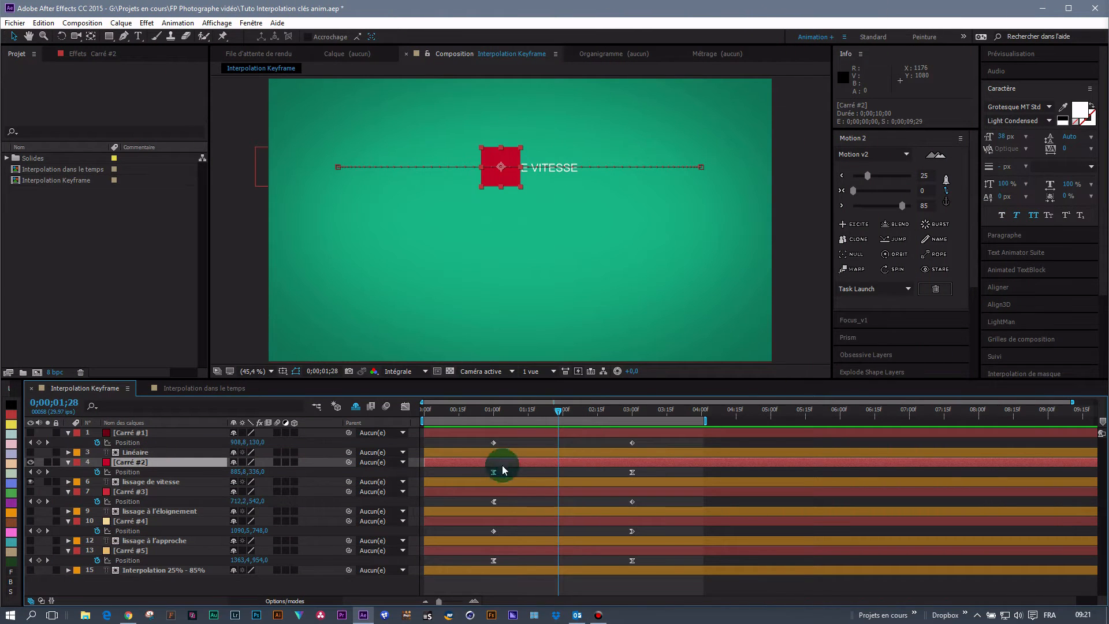
# Step: Preview the ease-out motion with only Carré #3 and its lissage à l'éloignement label visible, and inspect its path around 0;00;01;28
pyautogui.moveTo(32, 462); pyautogui.dragTo(30, 484)
pyautogui.click(30, 492)
pyautogui.click(31, 510)
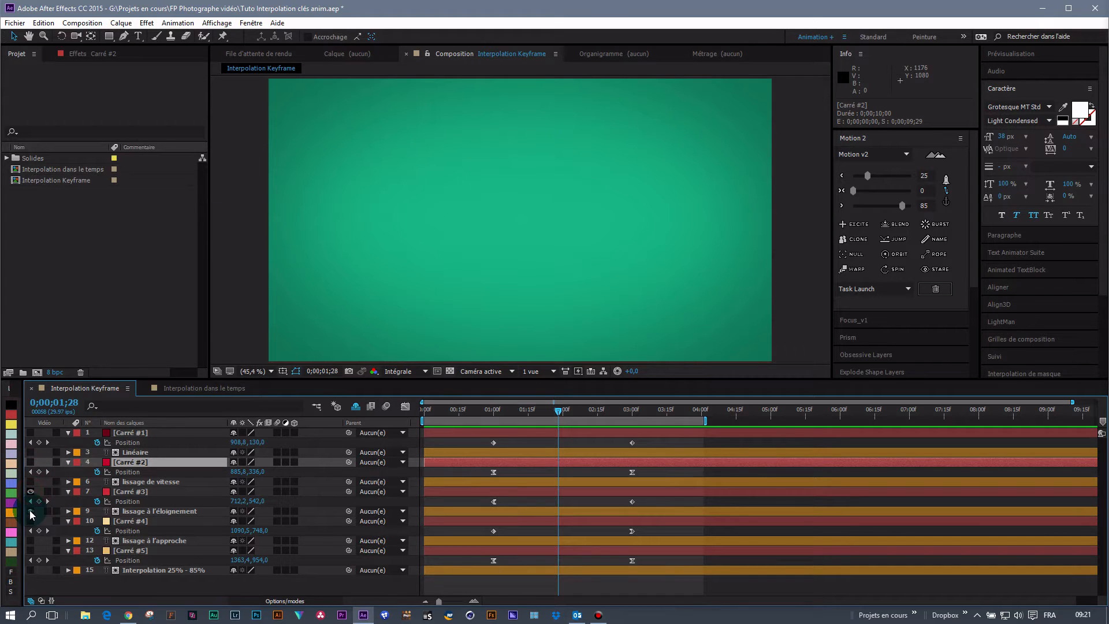
pyautogui.moveTo(558, 412); pyautogui.dragTo(414, 409)
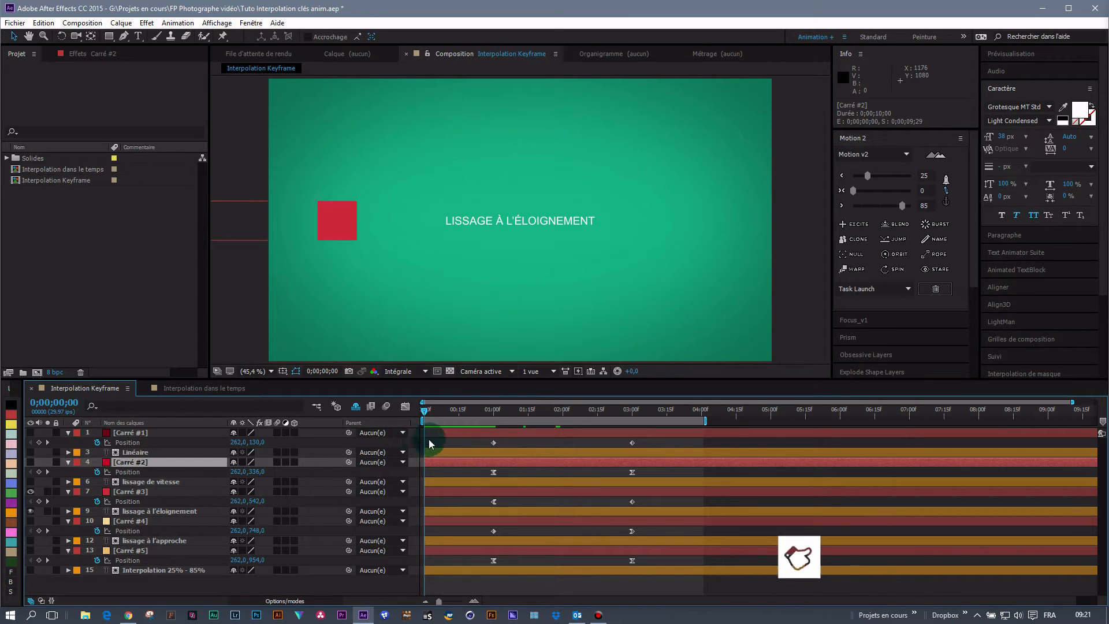
pyautogui.press('space')
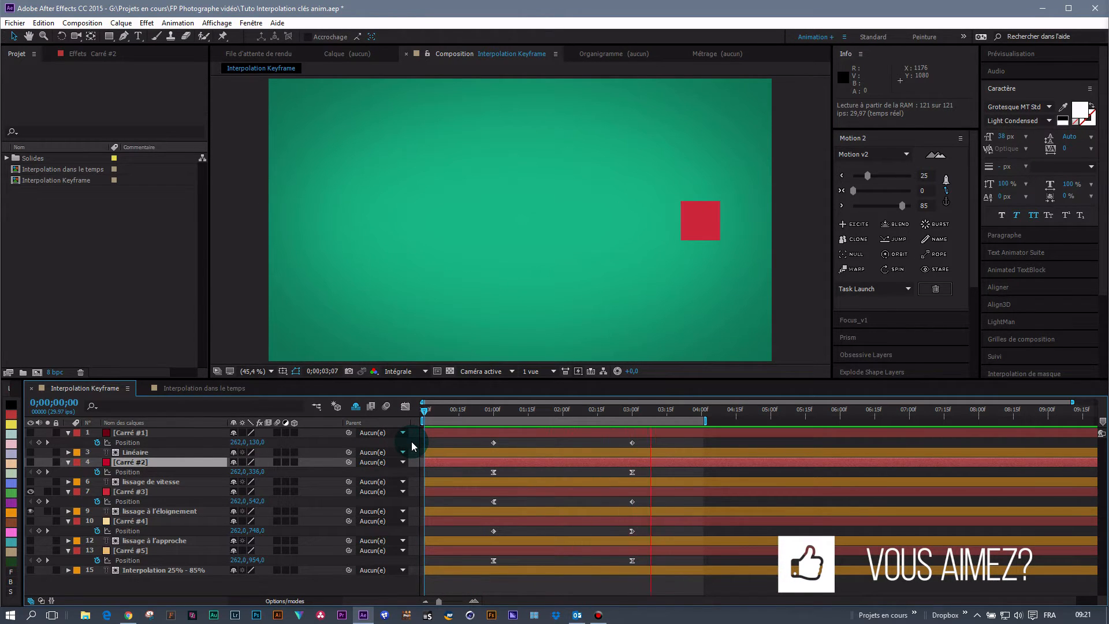
pyautogui.press('space')
pyautogui.moveTo(683, 416); pyautogui.dragTo(568, 418)
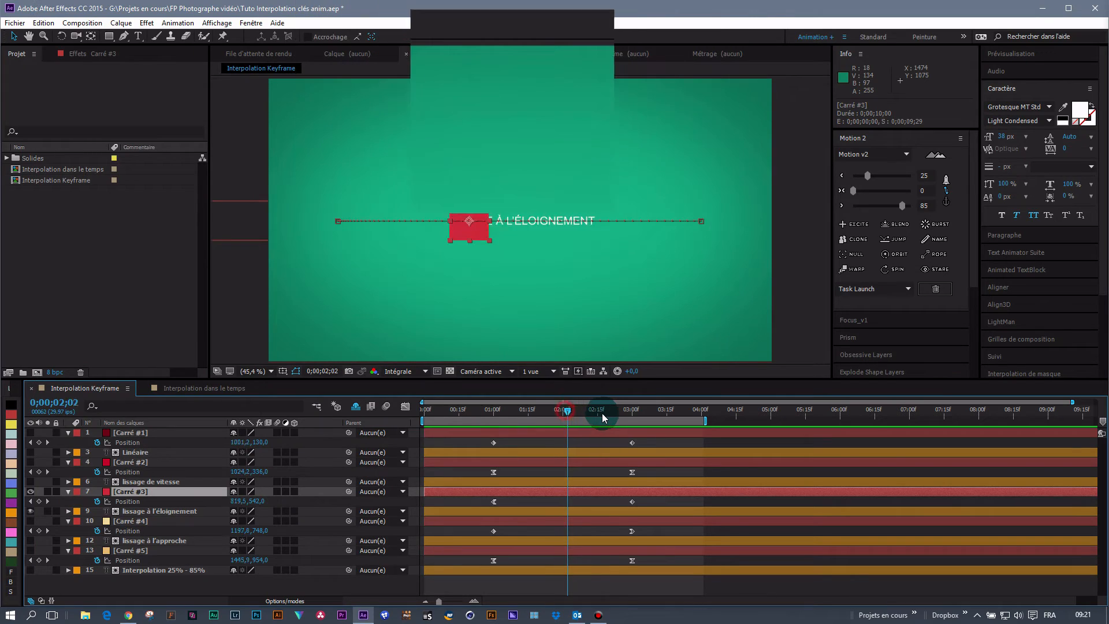
pyautogui.moveTo(602, 414); pyautogui.dragTo(557, 428)
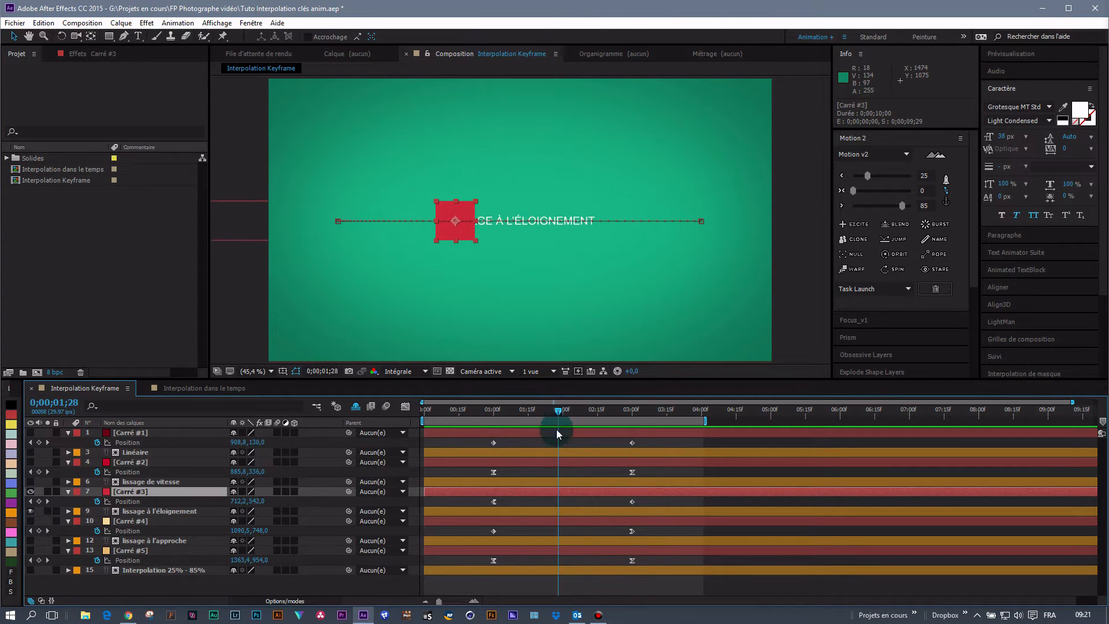
# Step: Preview the ease-in motion with only Carré #4 and its lissage à l'approche label visible, and inspect its path at 0;00;01;28
pyautogui.click(459, 520)
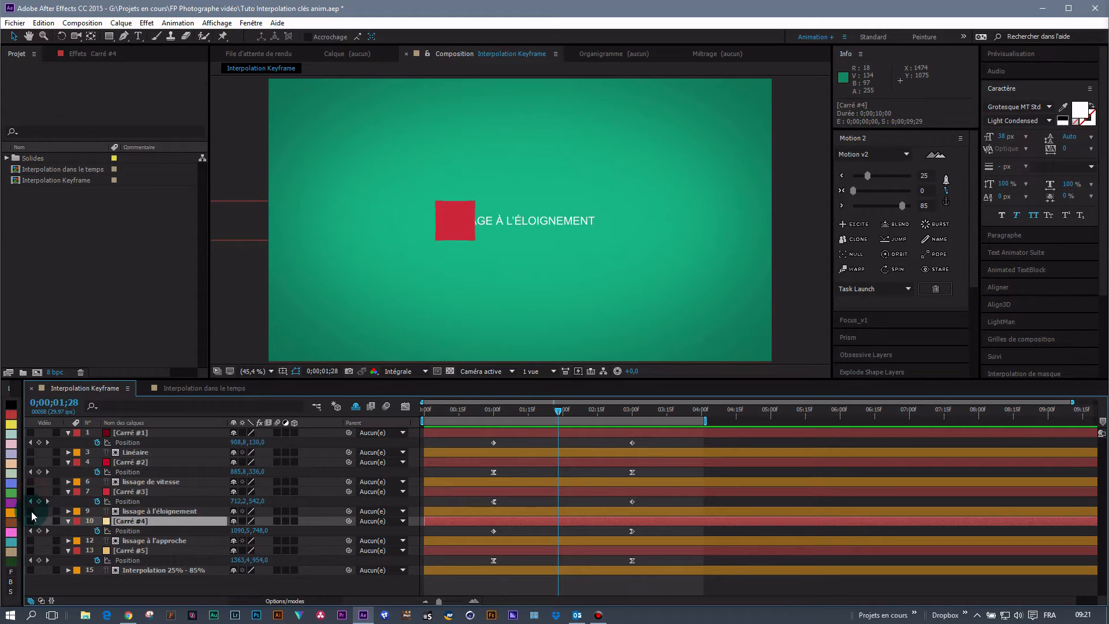
pyautogui.moveTo(32, 513); pyautogui.dragTo(31, 522)
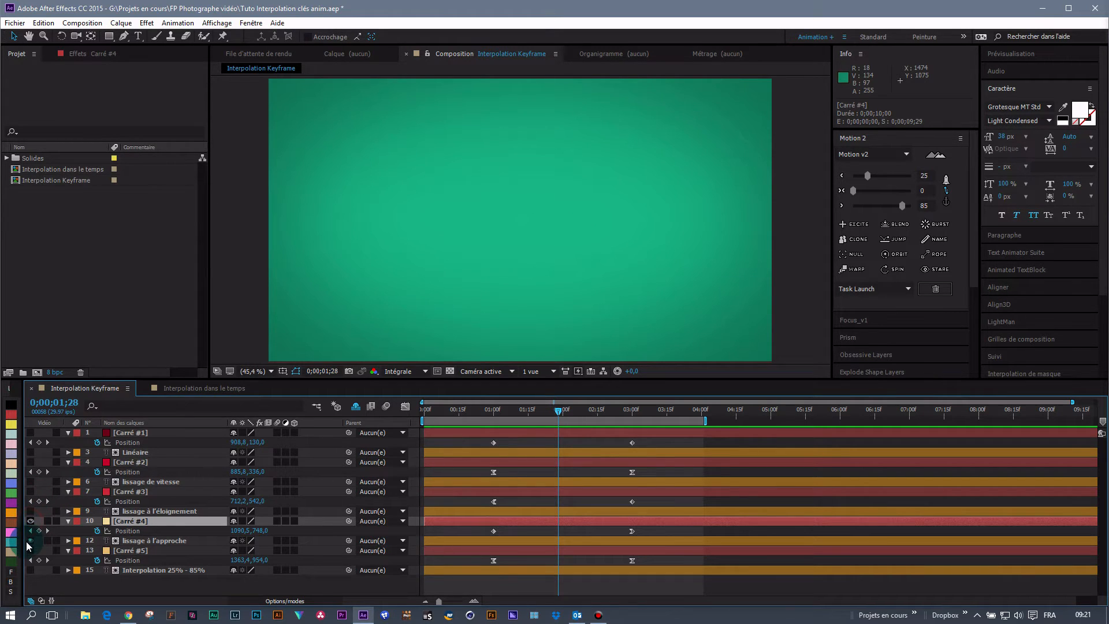
pyautogui.moveTo(560, 415); pyautogui.dragTo(390, 414)
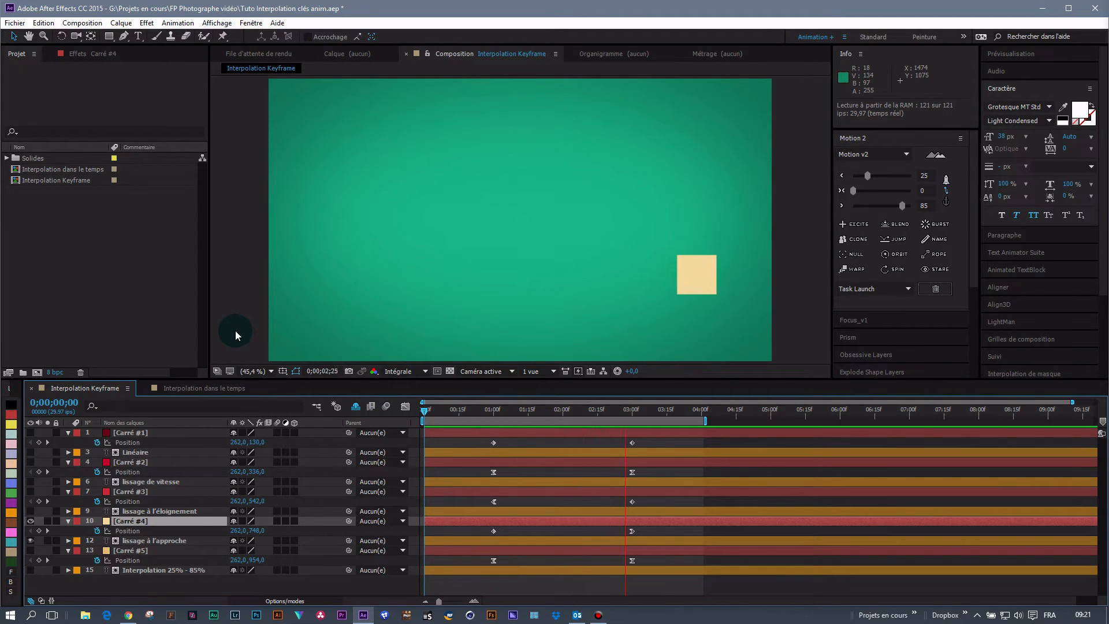
pyautogui.press('space')
pyautogui.moveTo(694, 414); pyautogui.dragTo(556, 415)
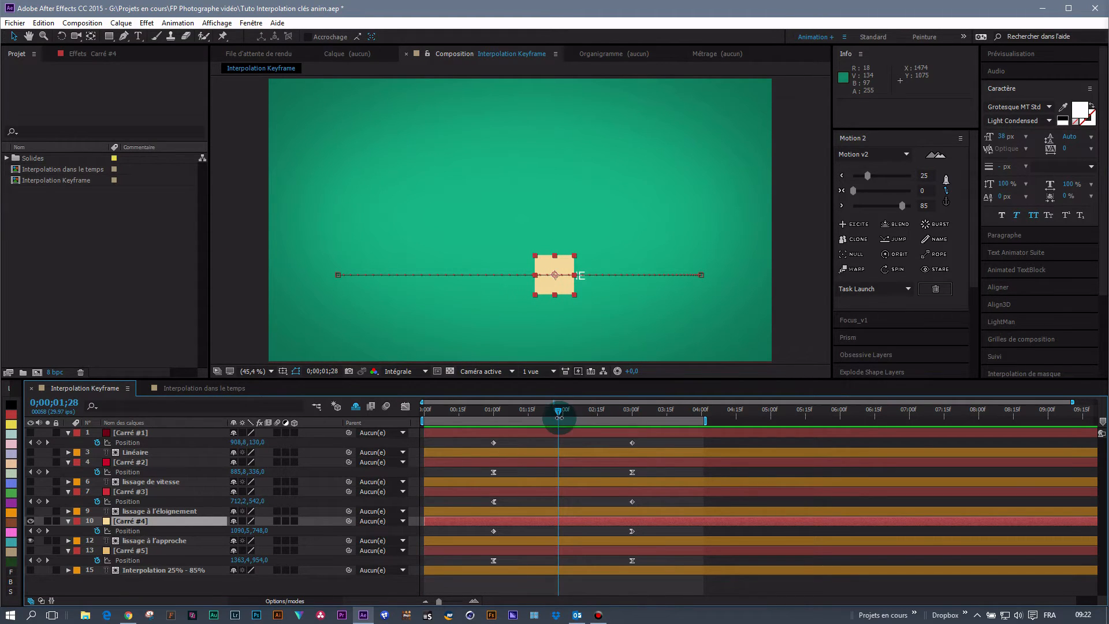
# Step: Preview the custom eased motion from the start with only Carré #5 and its Interpolation 25% - 85% label visible
pyautogui.moveTo(29, 536); pyautogui.dragTo(29, 573)
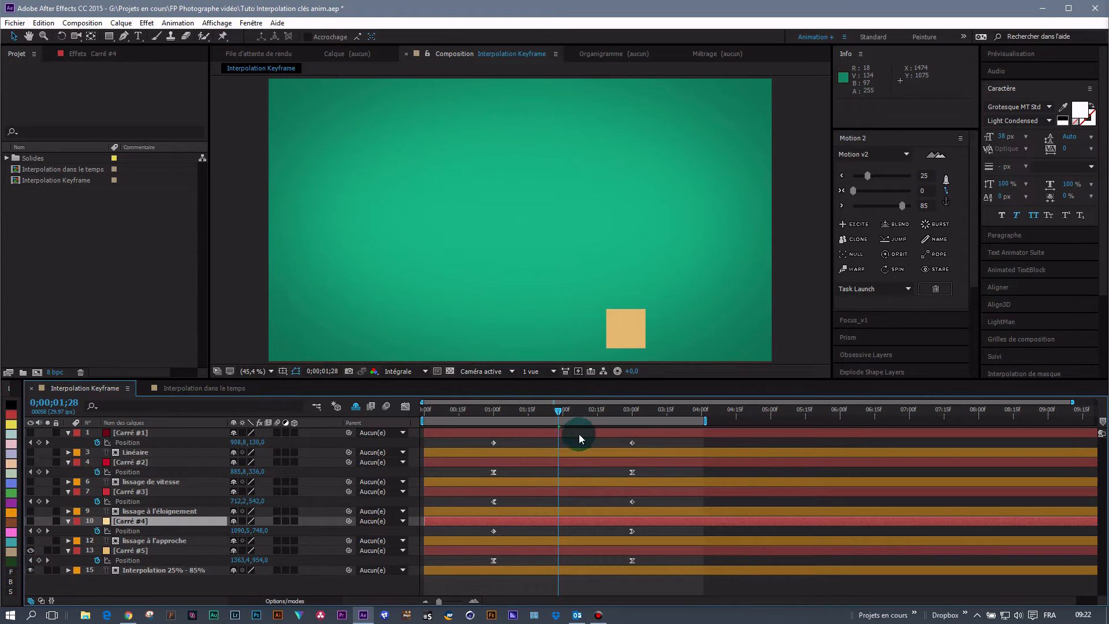
pyautogui.press('space')
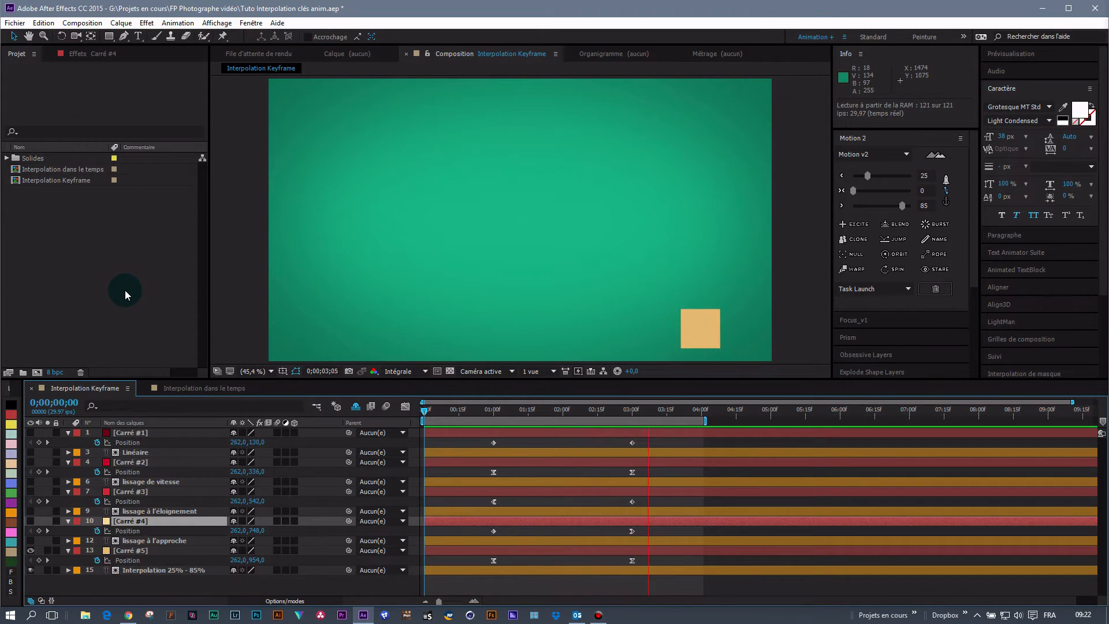
# Step: Make all square and label layers visible again and preview the five animations together from the start
pyautogui.moveTo(652, 416); pyautogui.dragTo(31, 552)
pyautogui.press('space')
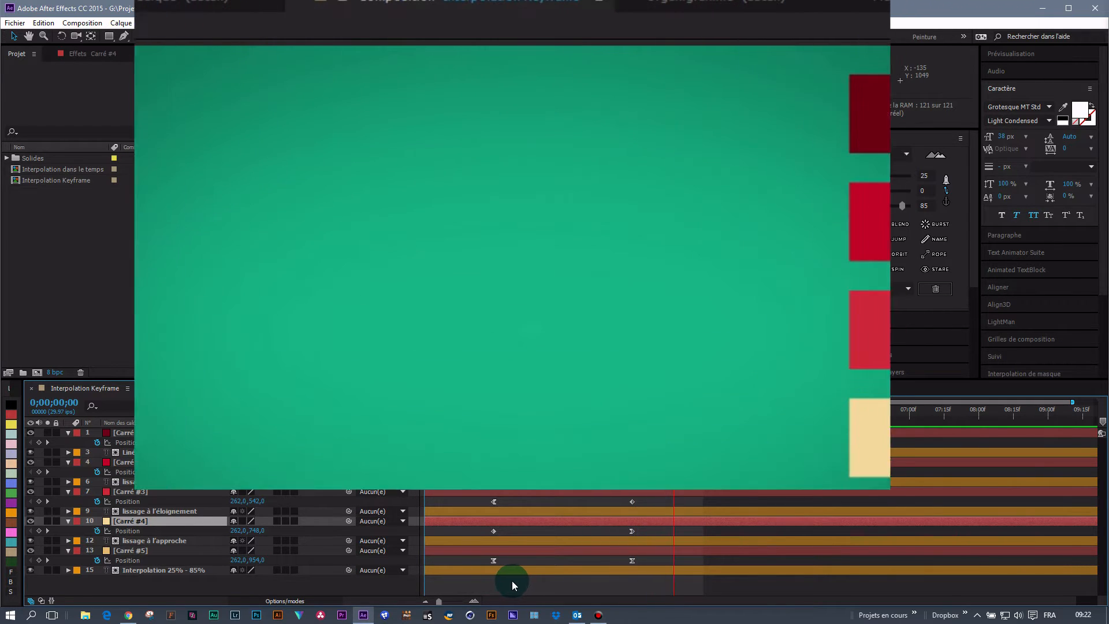
pyautogui.press('space')
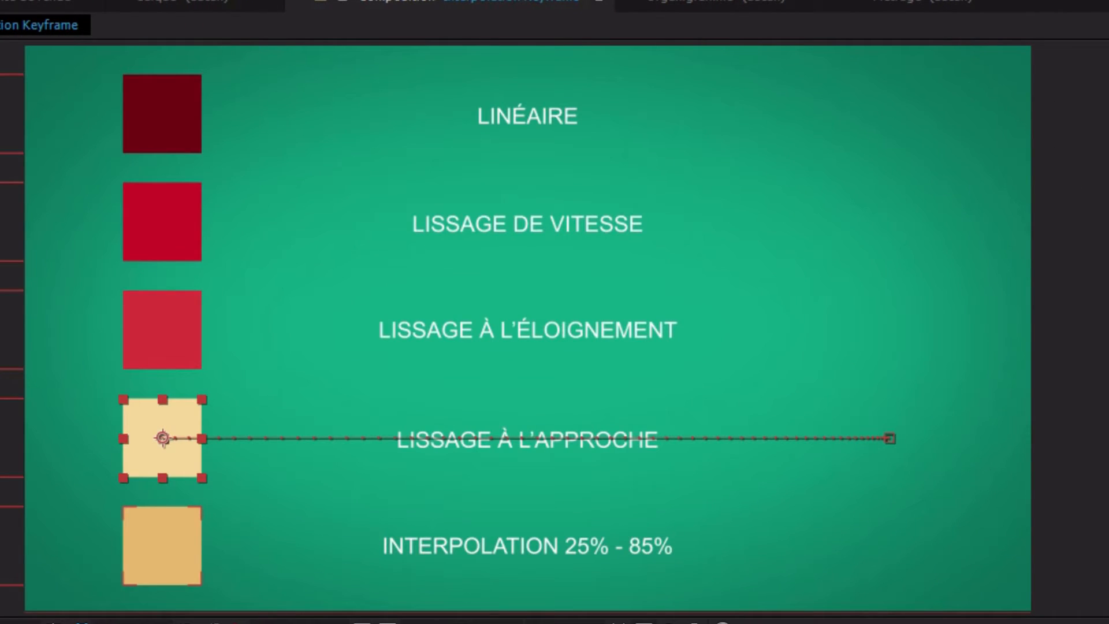
# Step: Select both Position keyframes of Carré #5 and display their curve in the graph editor
pyautogui.click(198, 582)
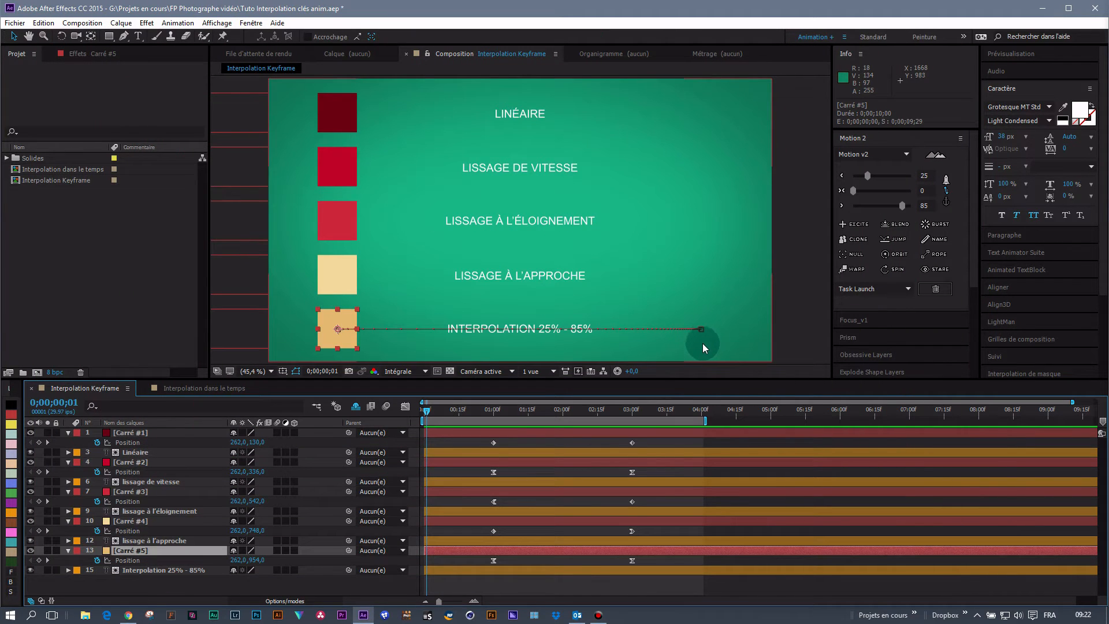
pyautogui.moveTo(483, 559); pyautogui.dragTo(642, 564)
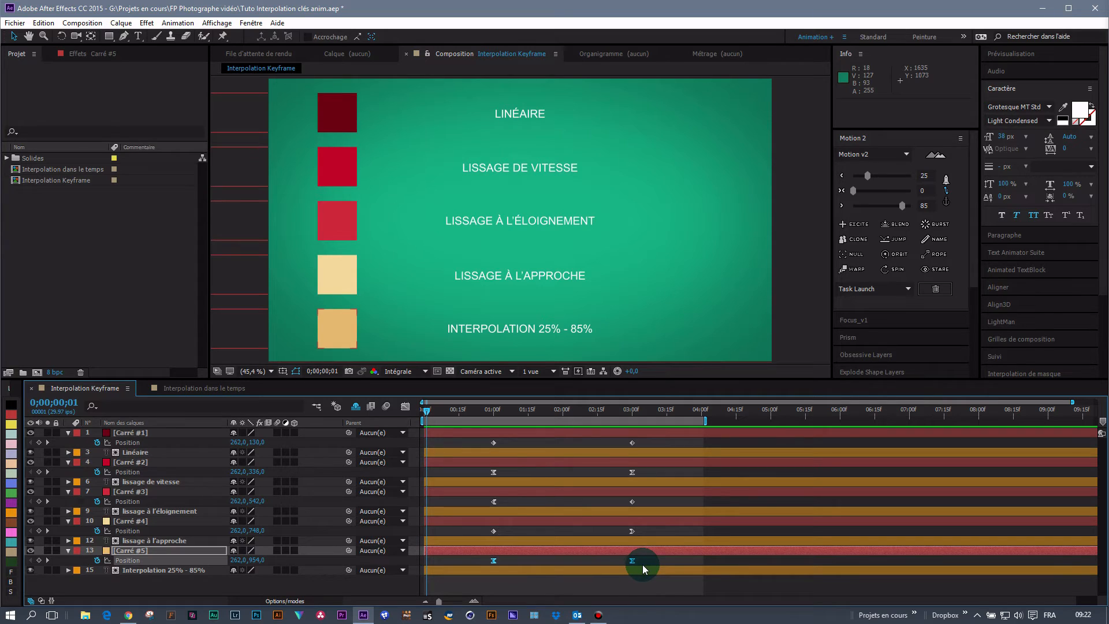
pyautogui.click(405, 407)
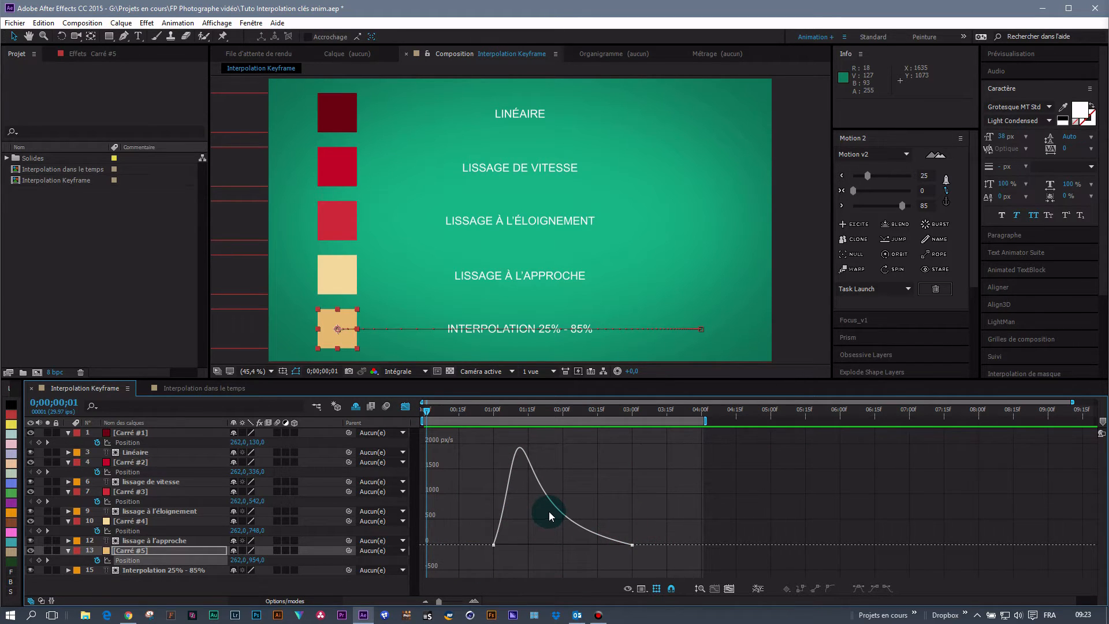
# Step: Examine the shape of Carré #5's Position speed curve at different vertical scales of the graph
pyautogui.scroll(3, 585, 507)
pyautogui.scroll(-7, 585, 508)
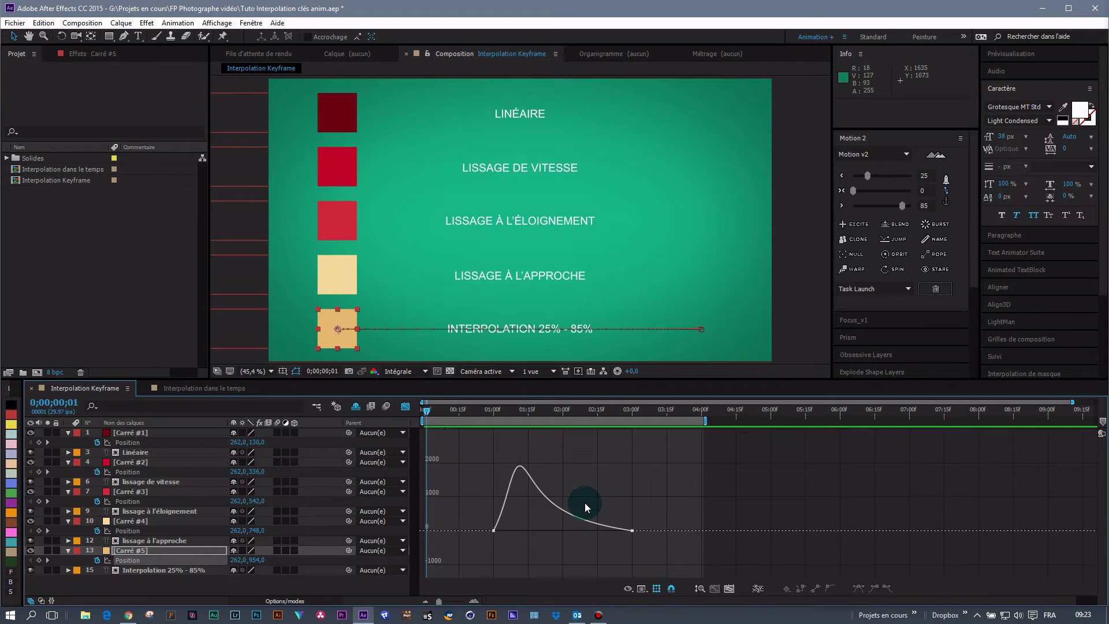
pyautogui.scroll(6, 584, 507)
pyautogui.scroll(-4, 587, 501)
pyautogui.scroll(3, 587, 501)
pyautogui.scroll(-3, 587, 501)
pyautogui.scroll(4, 588, 501)
pyautogui.scroll(-4, 588, 501)
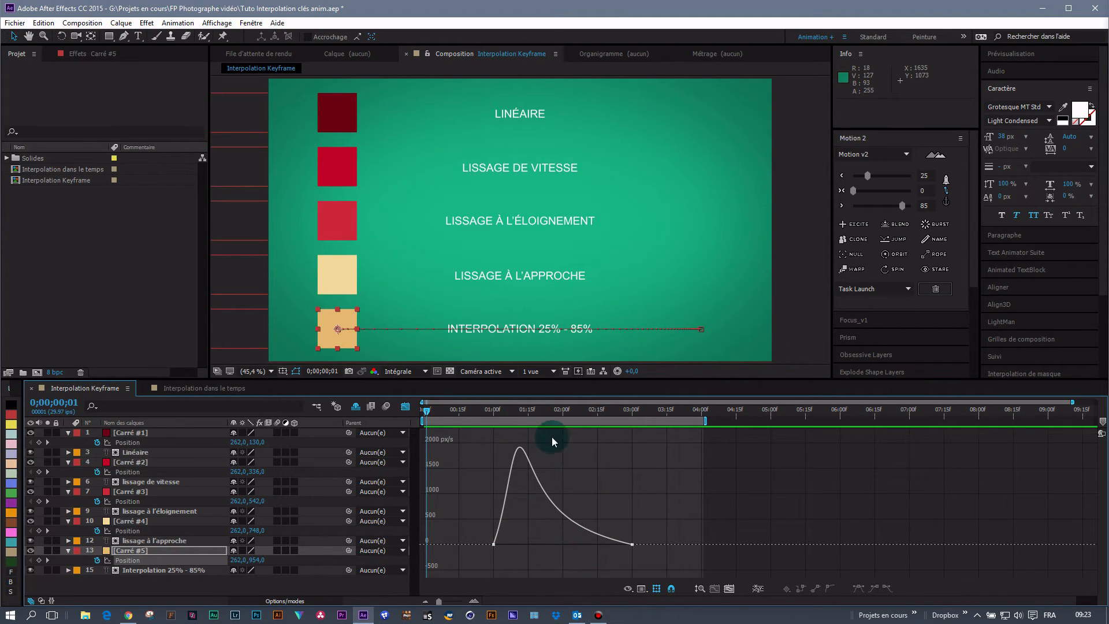
# Step: Compare the value graph of Carré #5's Position with its speed graph, ending on the speed graph
pyautogui.click(646, 590)
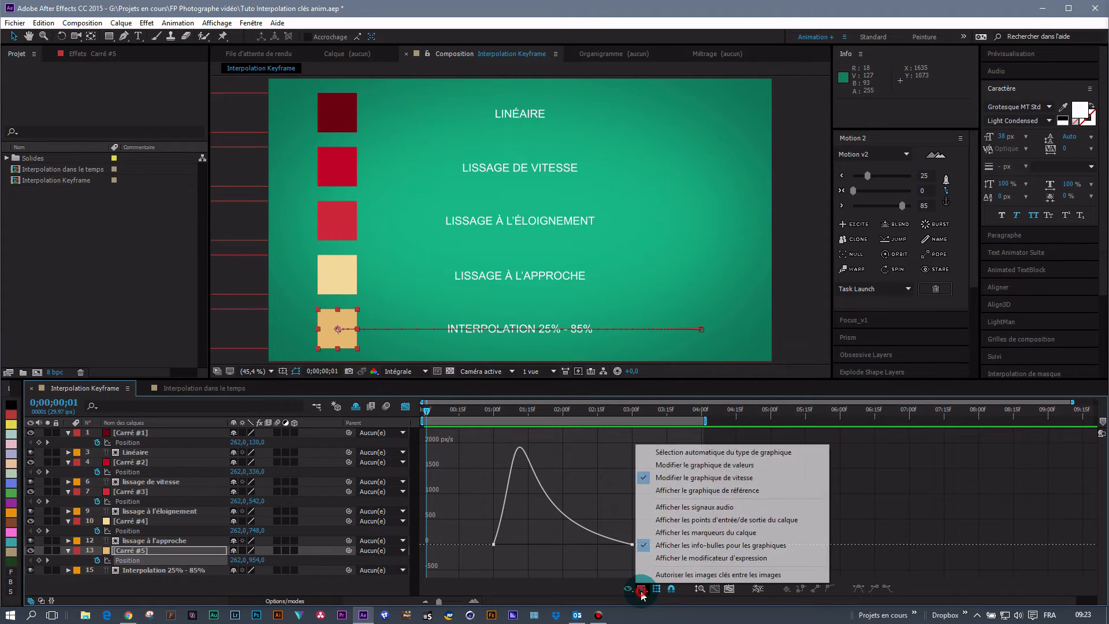
pyautogui.click(691, 467)
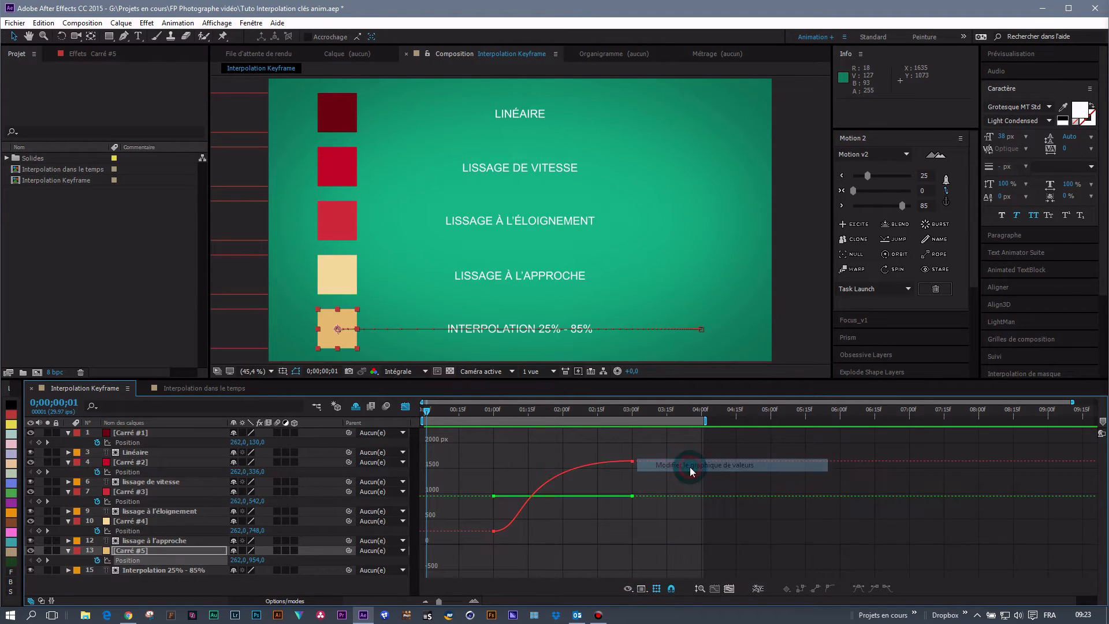
pyautogui.click(646, 587)
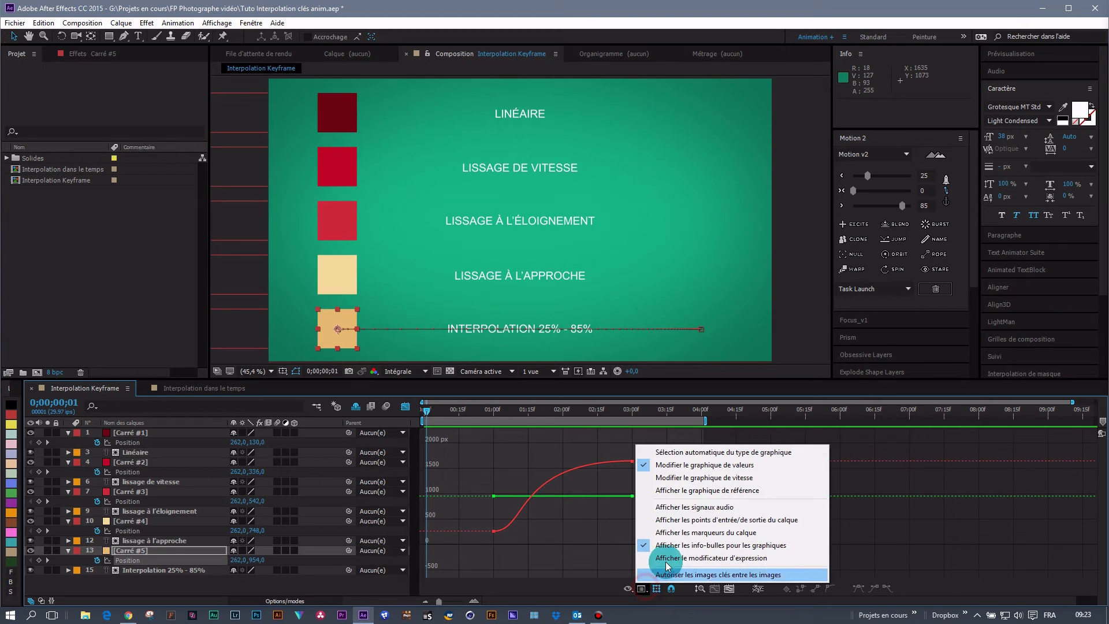
pyautogui.click(717, 480)
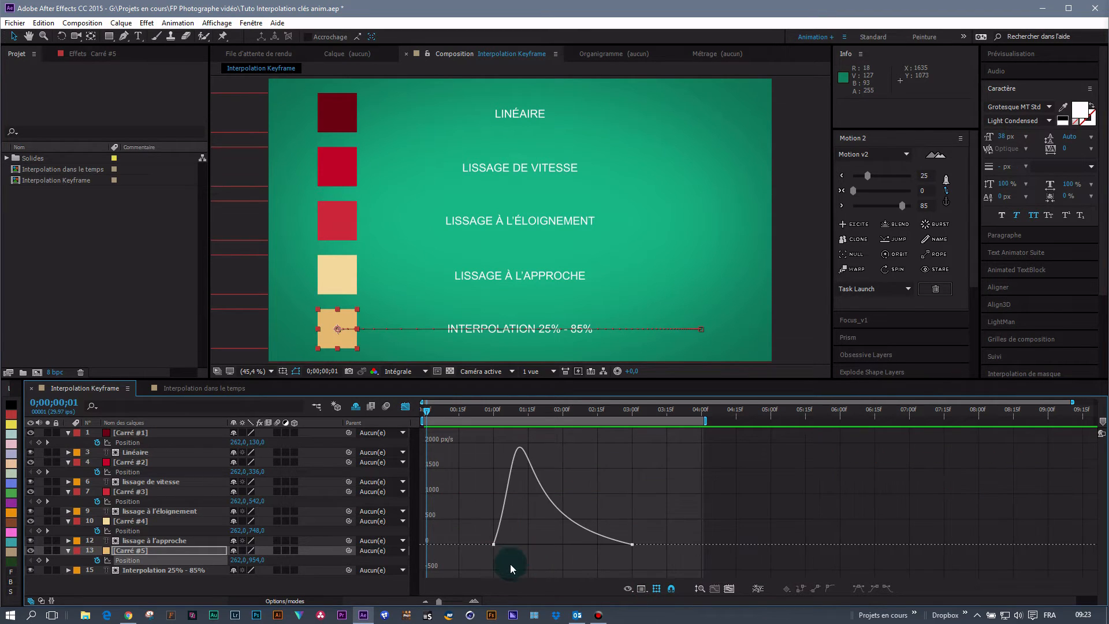
# Step: Select both Position keyframes of Carré #5 in the speed graph and shorten the last keyframe's incoming influence handle
pyautogui.moveTo(644, 556); pyautogui.dragTo(474, 528)
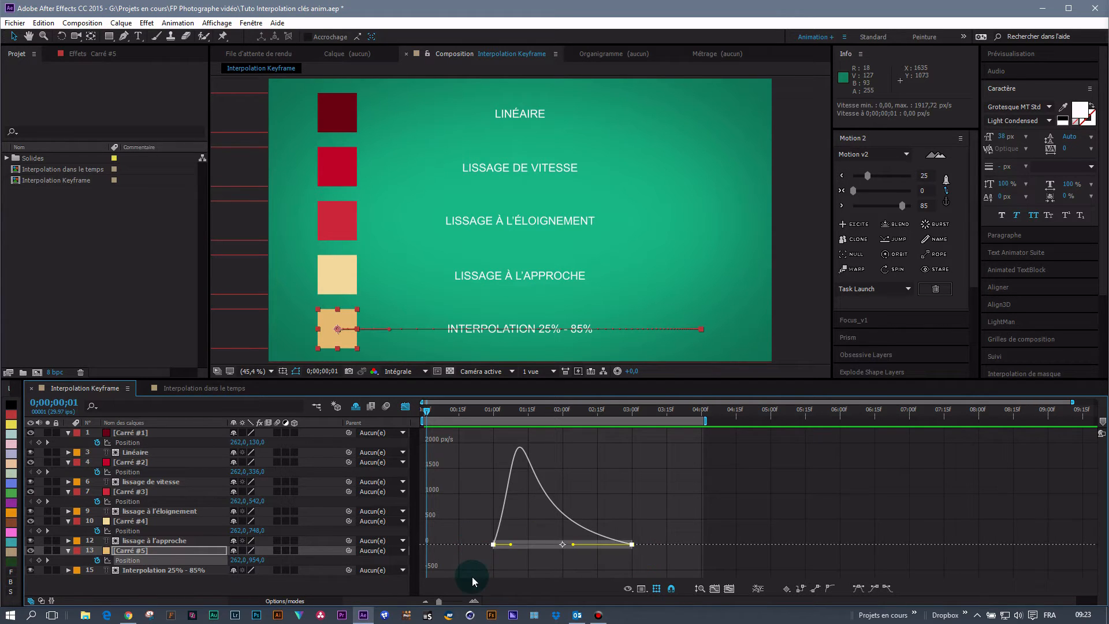
pyautogui.moveTo(521, 545); pyautogui.dragTo(589, 549)
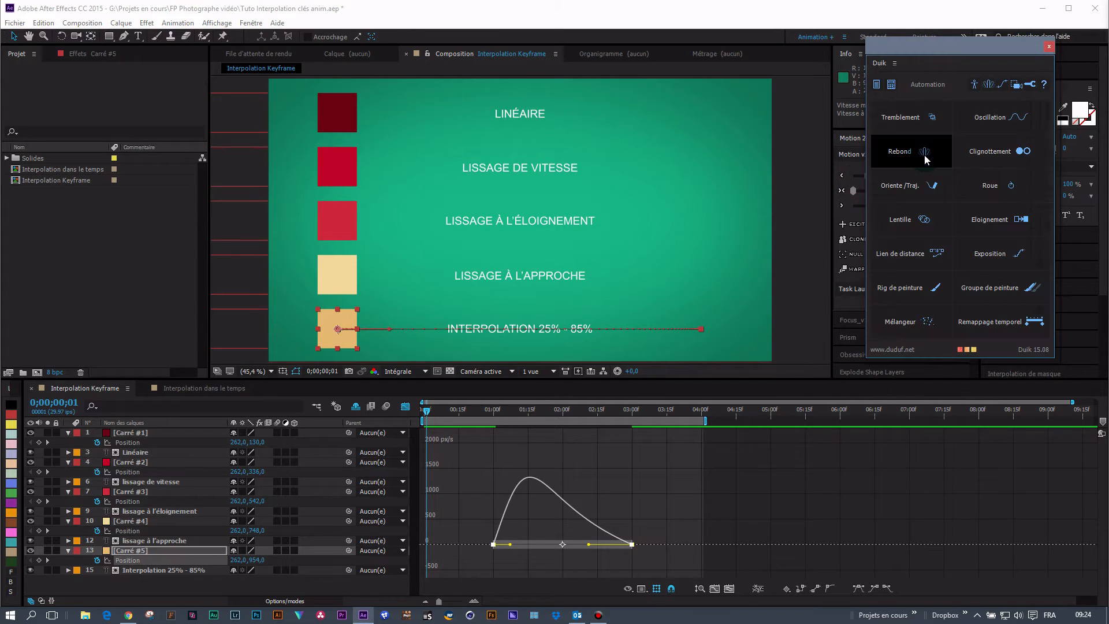
# Step: Show Duik's Animation tools and unlink the incoming and outgoing influence settings
pyautogui.moveTo(950, 47); pyautogui.dragTo(884, 58)
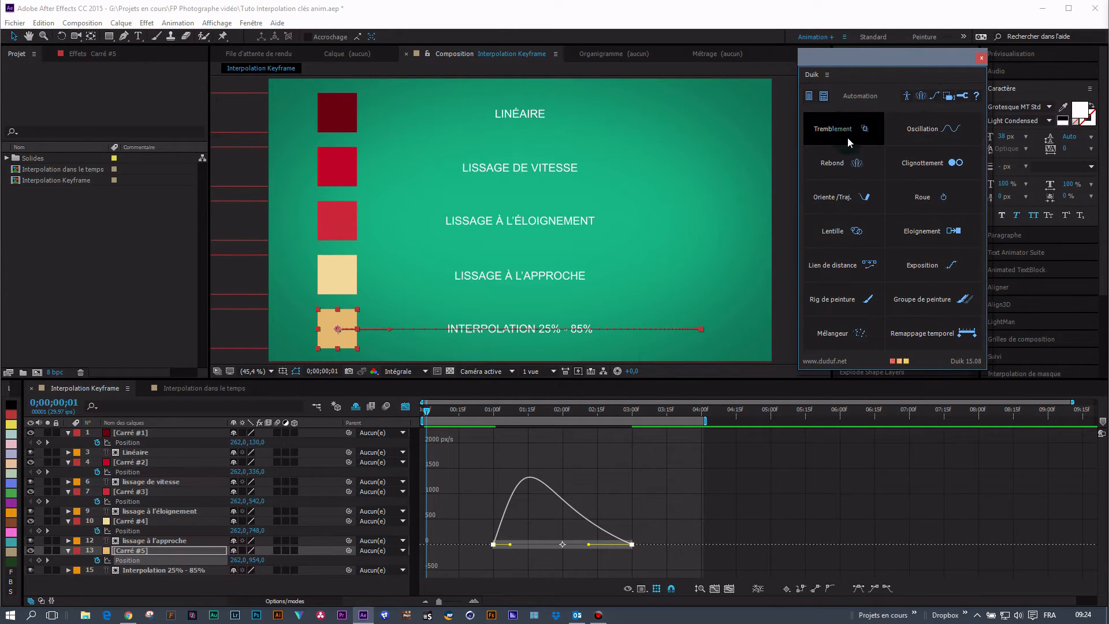
pyautogui.click(906, 96)
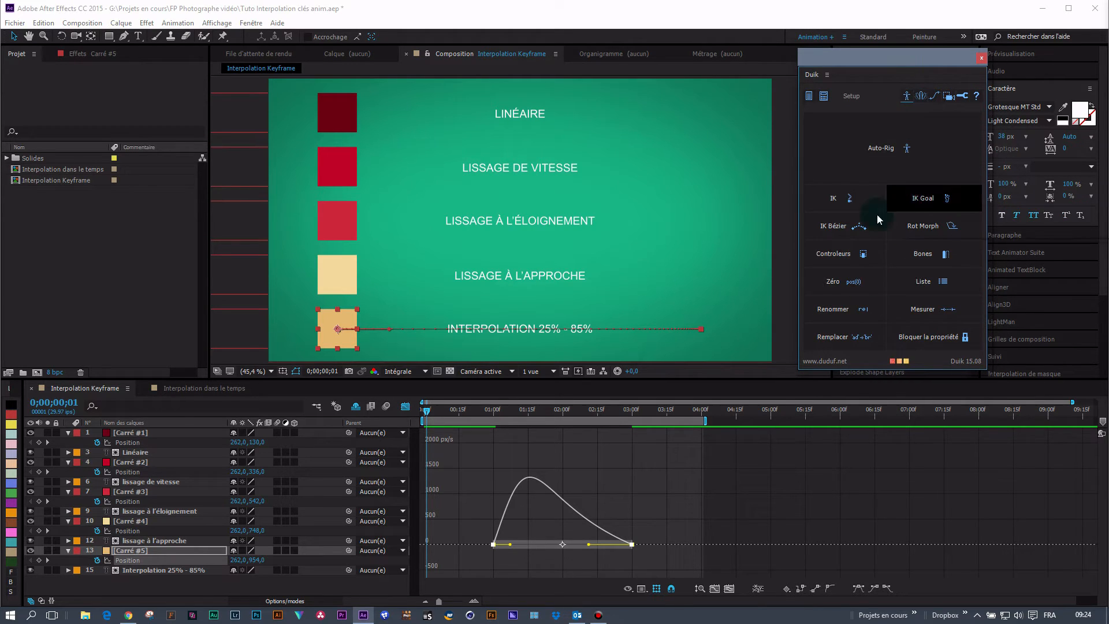
pyautogui.click(935, 97)
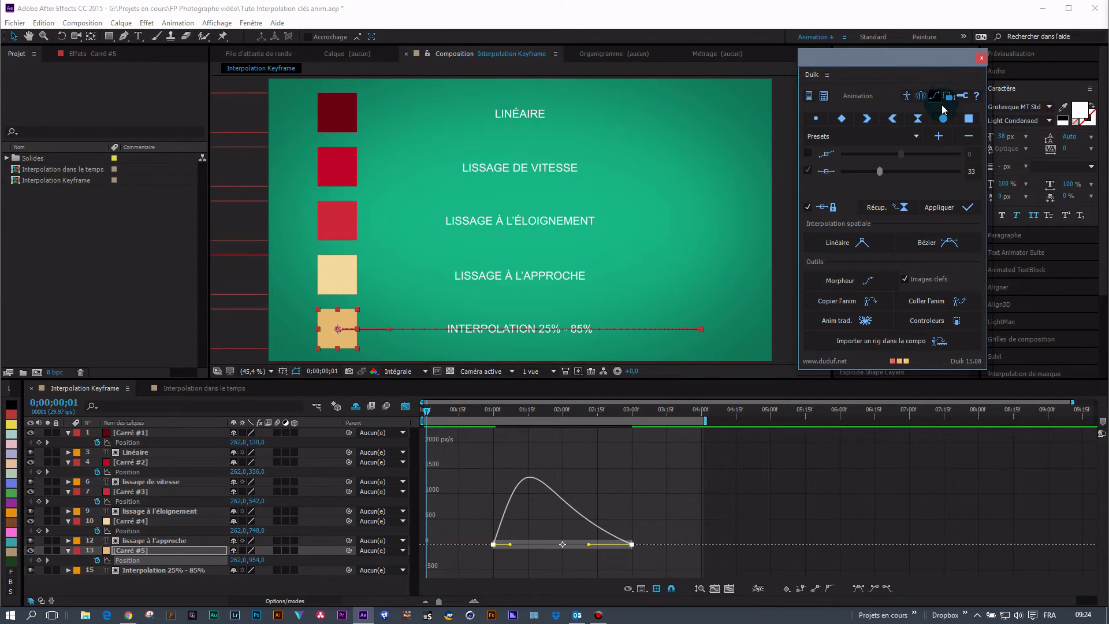
pyautogui.click(808, 208)
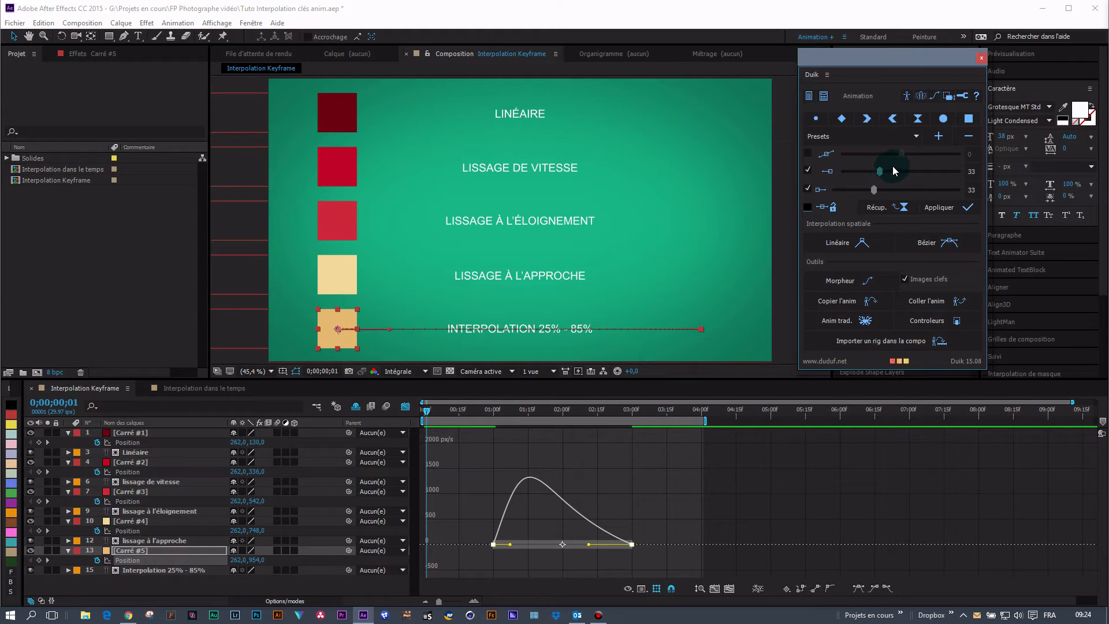
# Step: Set the Duik outgoing influence to 12 and incoming influence to 92 for Carré #5's selected Position keyframes, and close Duik
pyautogui.click(873, 190)
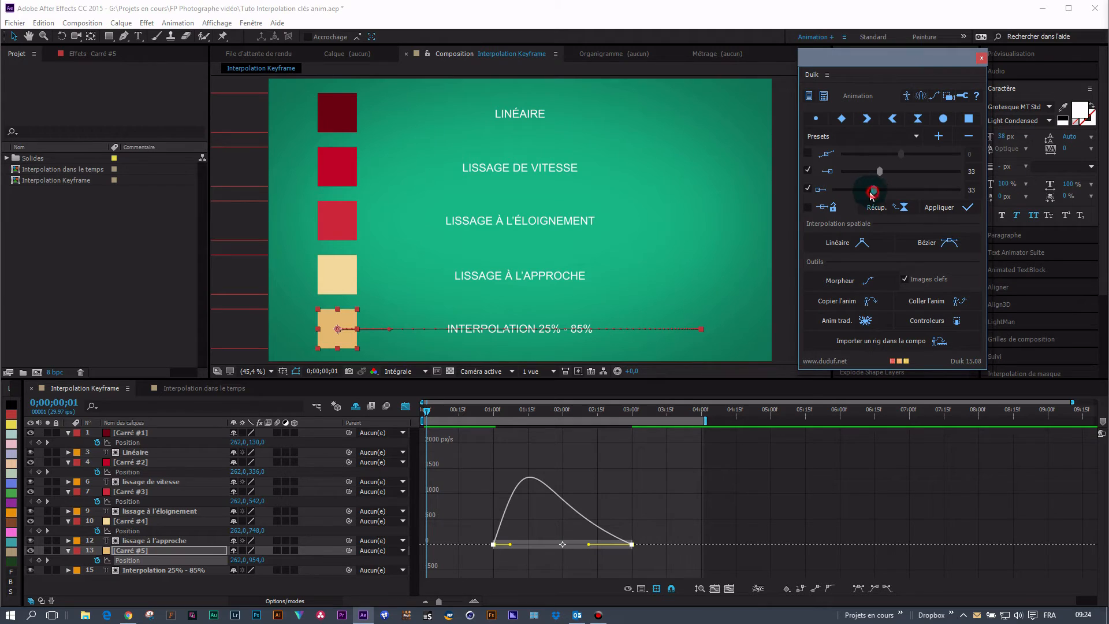
pyautogui.moveTo(851, 192); pyautogui.dragTo(846, 191)
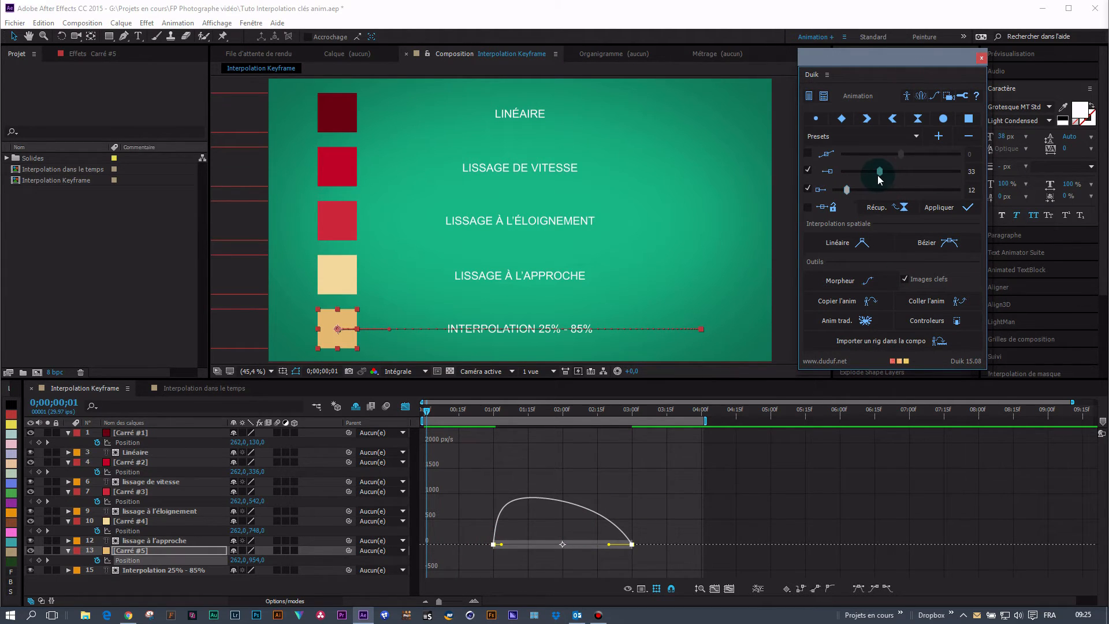
pyautogui.moveTo(878, 175); pyautogui.dragTo(952, 172)
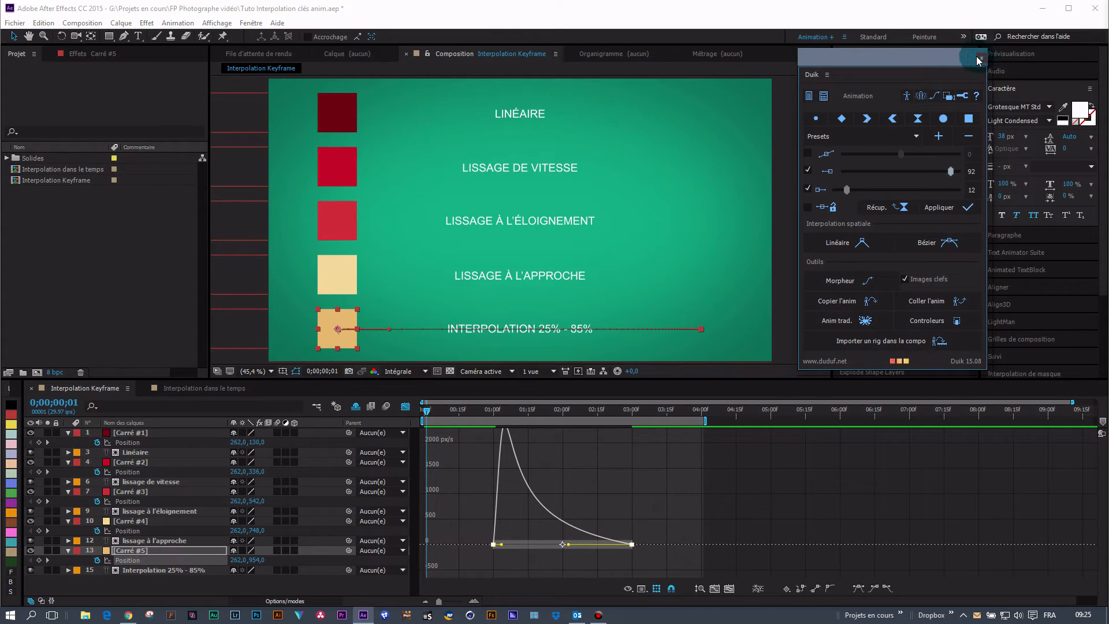
pyautogui.moveTo(978, 60); pyautogui.dragTo(983, 74)
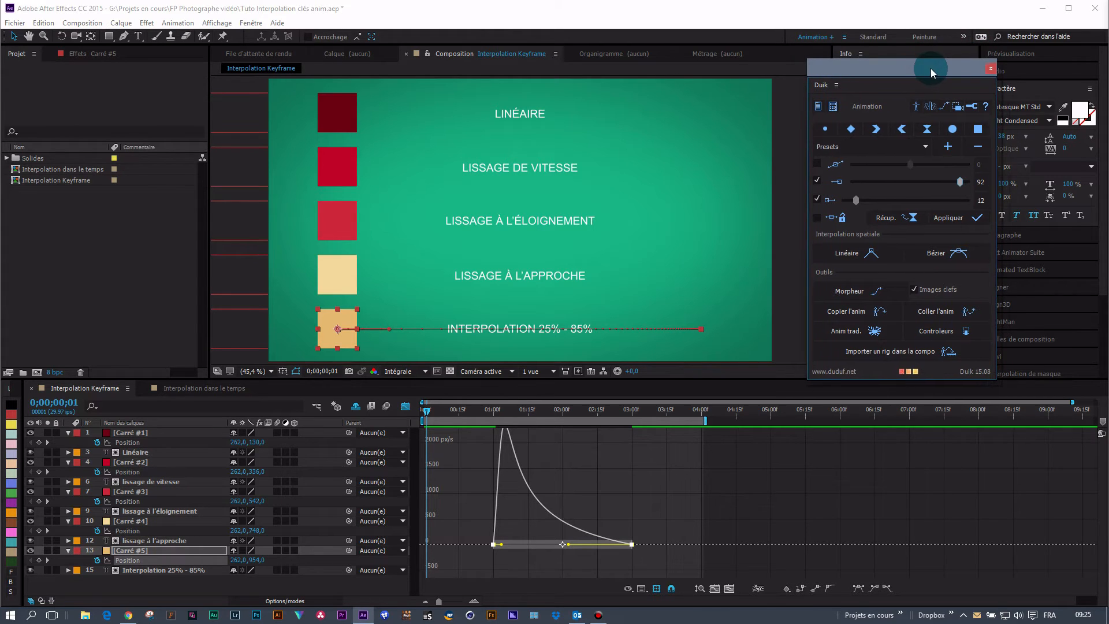
pyautogui.click(991, 69)
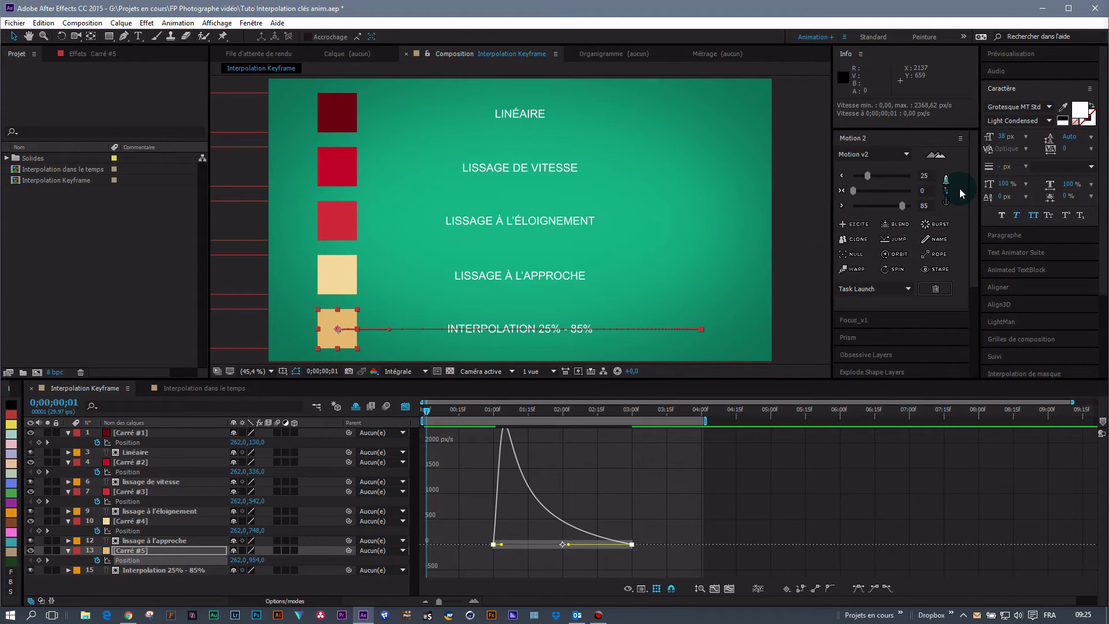
# Step: Ease Carré #5's selected Position keyframes with Motion 2, using 17 for the outgoing and 90 for the incoming influence
pyautogui.click(696, 523)
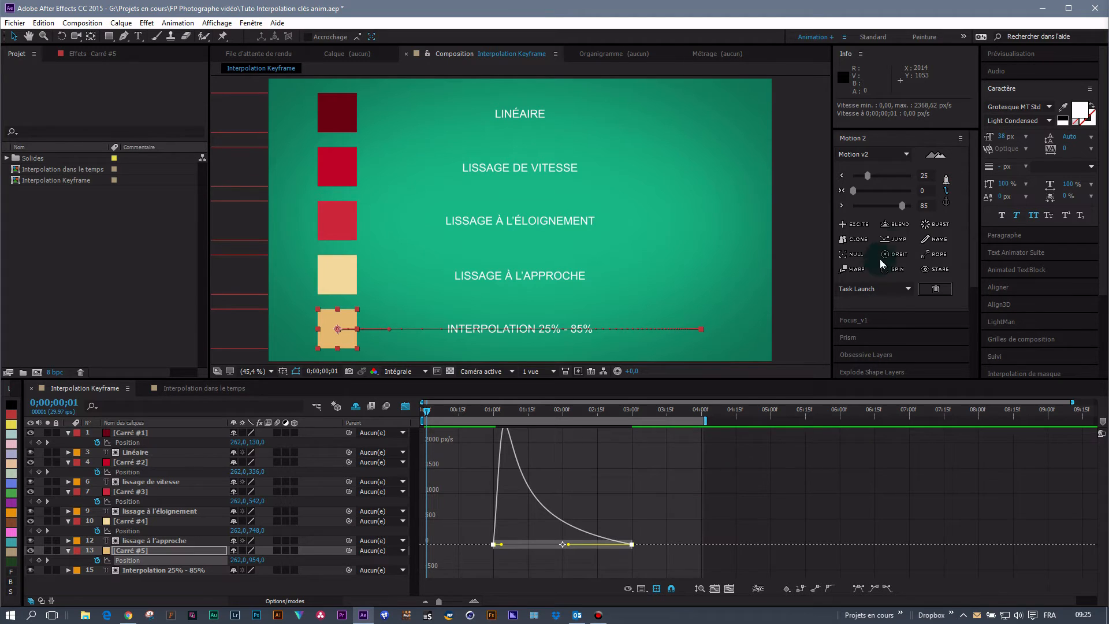
pyautogui.moveTo(867, 175)
pyautogui.mouseDown()
pyautogui.moveTo(890, 179)
pyautogui.moveTo(863, 177)
pyautogui.mouseUp()
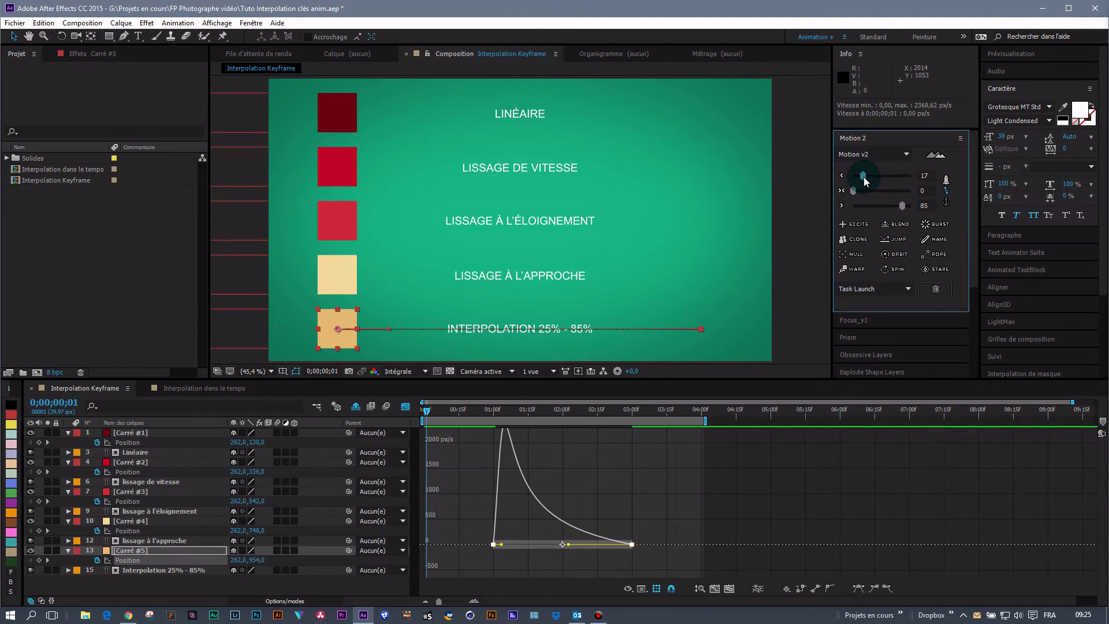
pyautogui.click(899, 207)
pyautogui.moveTo(904, 214); pyautogui.dragTo(905, 208)
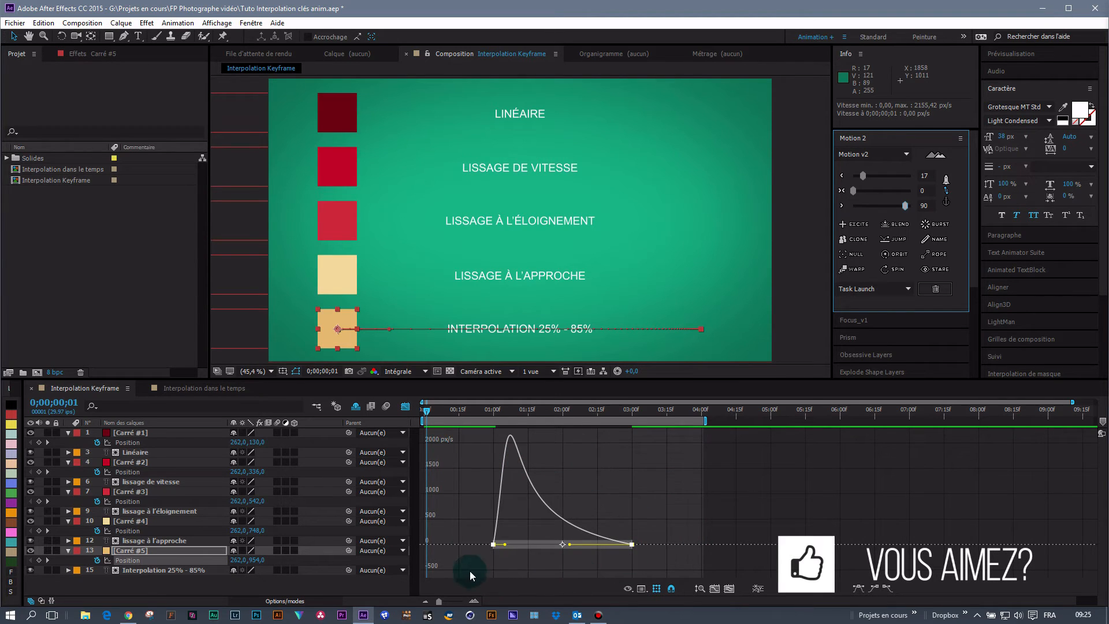
# Step: Bring up the Interpolation dans le temps composition and fit it to the viewer
pyautogui.click(203, 387)
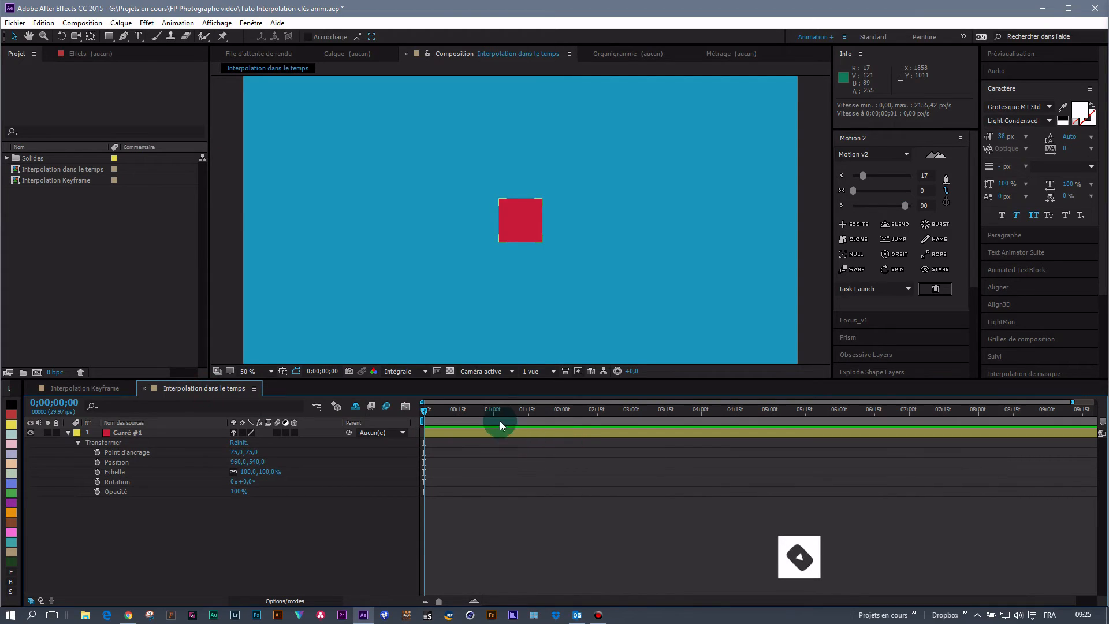
pyautogui.click(270, 370)
pyautogui.click(261, 388)
pyautogui.click(525, 225)
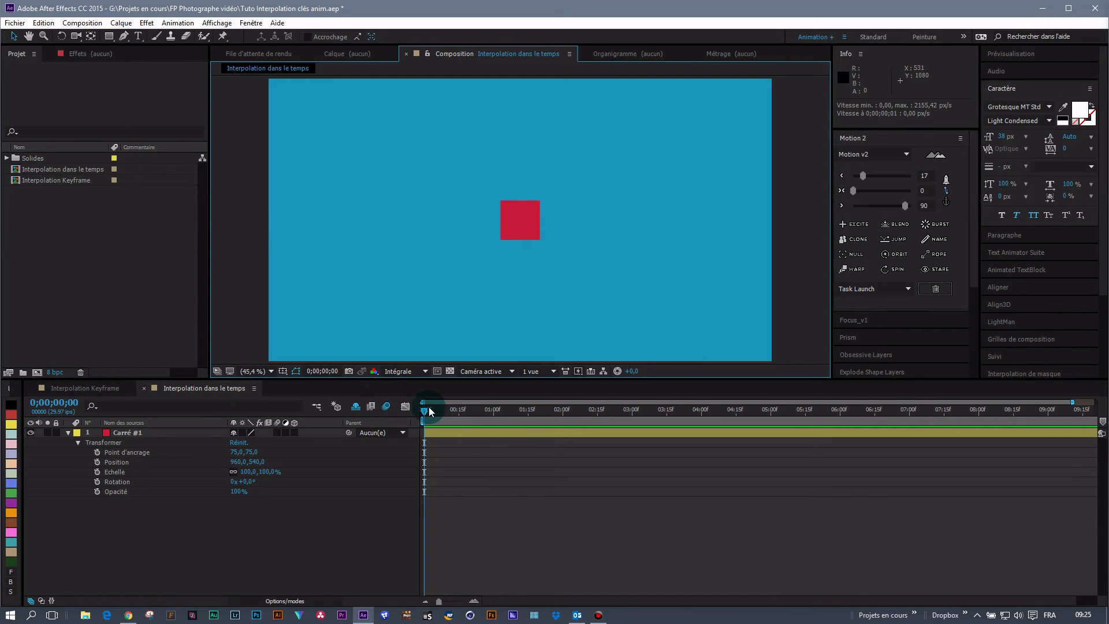
pyautogui.click(92, 385)
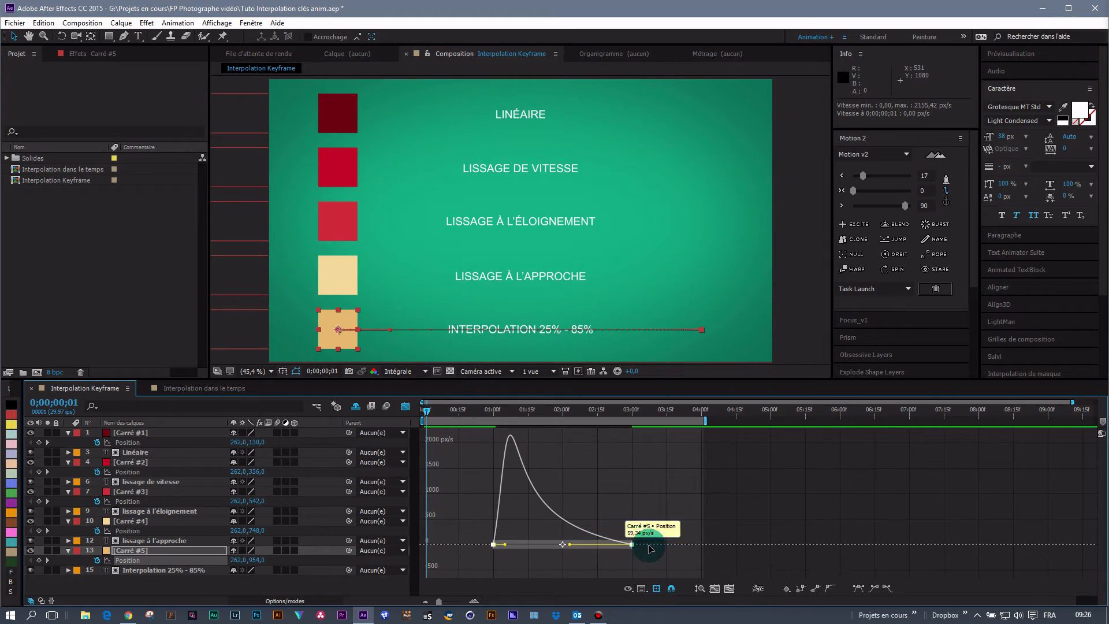
pyautogui.click(181, 387)
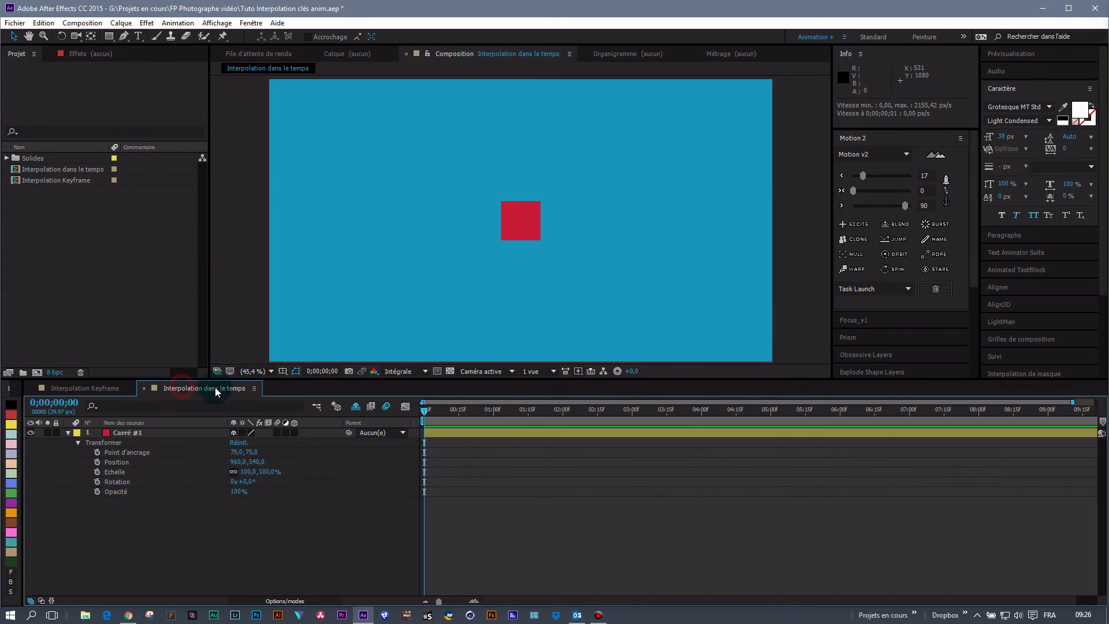
# Step: Keyframe Carré #1's Position at 0;00;00;00 near the frame's lower-left corner (about 122, 961) and at 0;00;01;16 at about 645, 298
pyautogui.moveTo(526, 229); pyautogui.dragTo(304, 344)
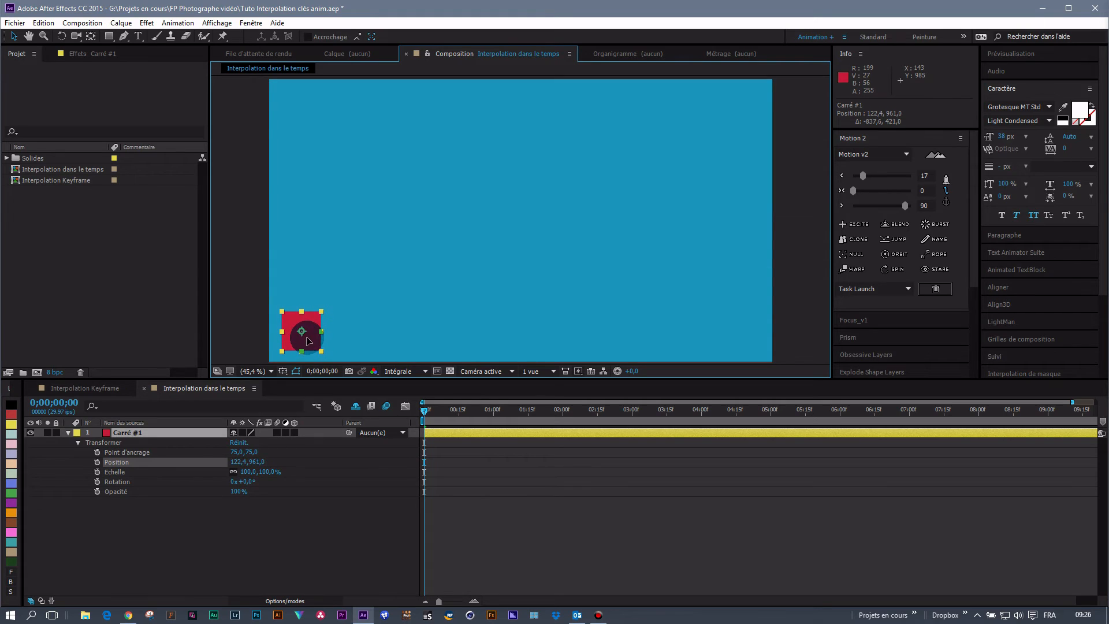
pyautogui.click(97, 462)
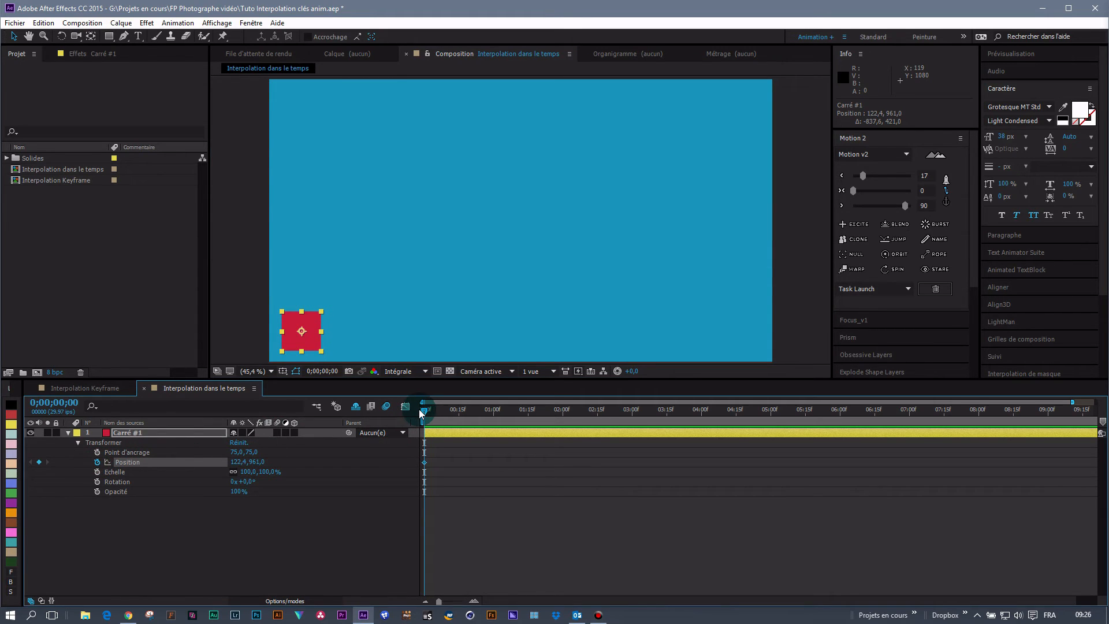
pyautogui.moveTo(420, 410); pyautogui.dragTo(530, 410)
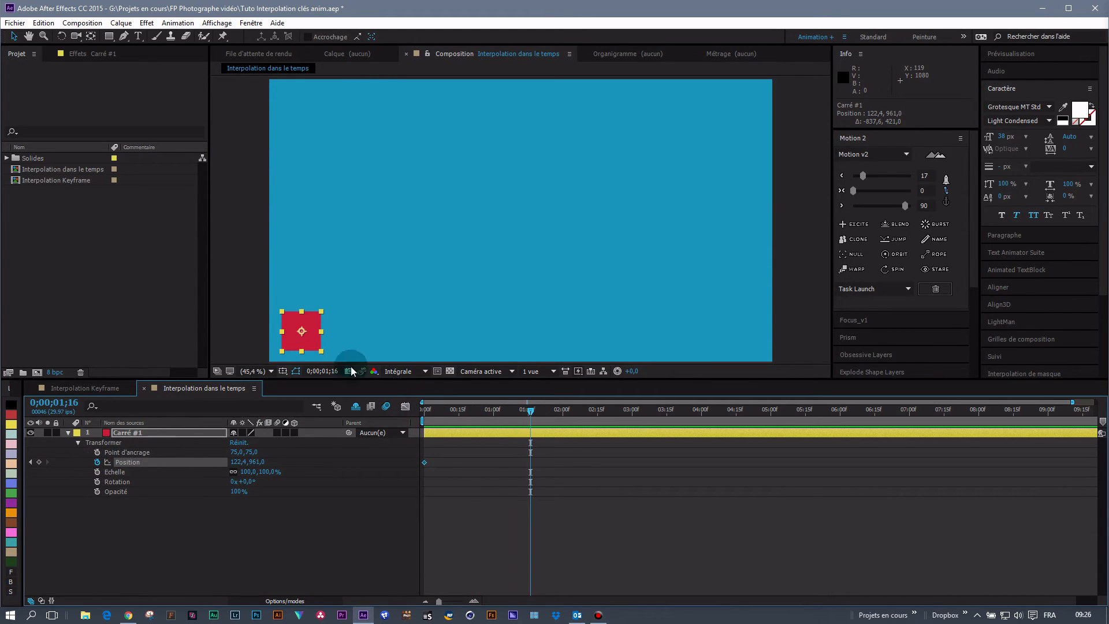
pyautogui.moveTo(297, 321); pyautogui.dragTo(449, 174)
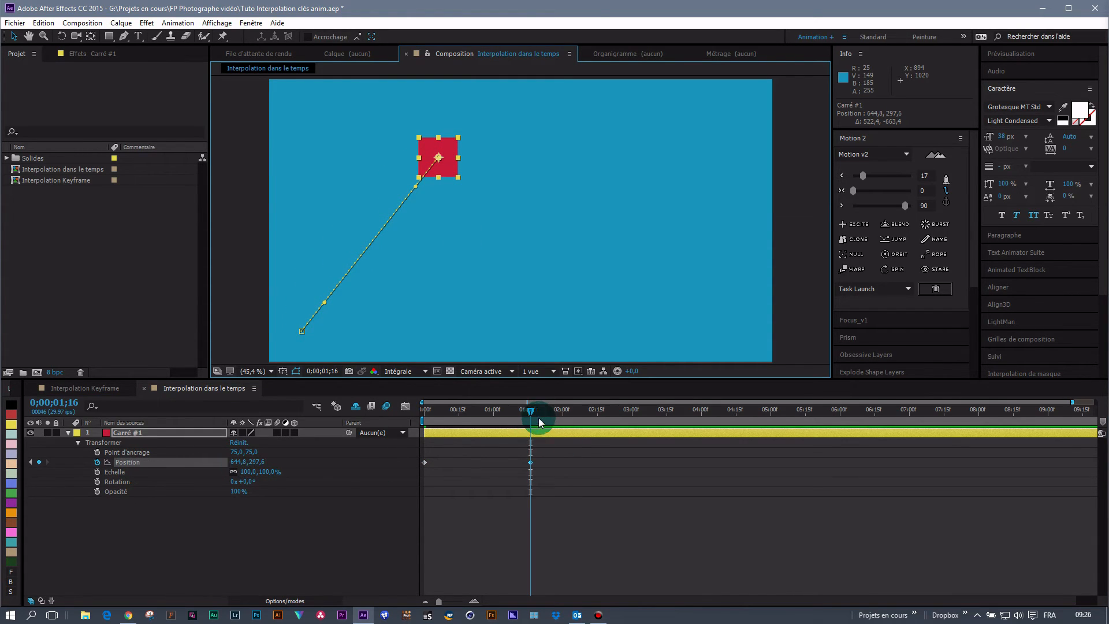
# Step: Add Position keyframes to Carré #1 at 0;00;03;15 (about 1028, 906) and at 0;00;05;15 (about 1709, 231)
pyautogui.moveTo(543, 414); pyautogui.dragTo(666, 421)
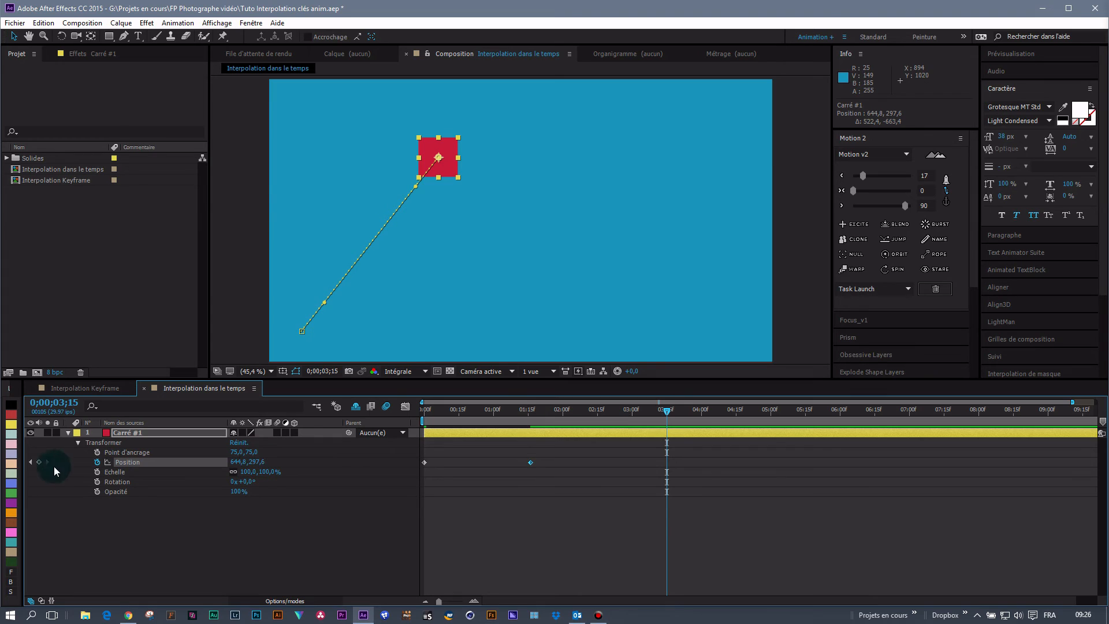
pyautogui.moveTo(446, 172); pyautogui.dragTo(548, 331)
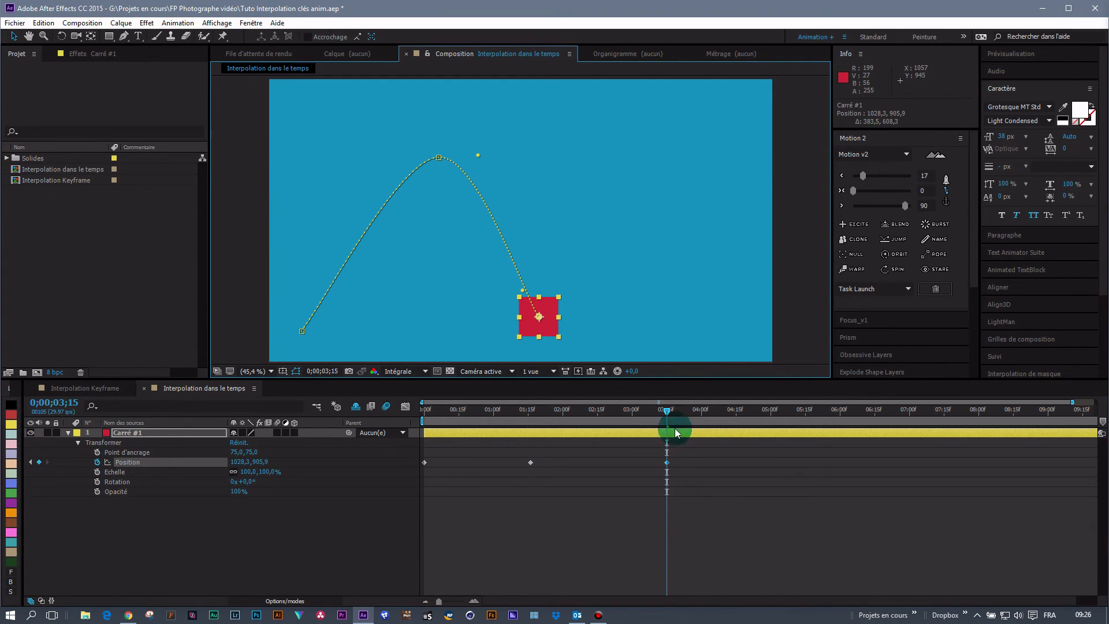
pyautogui.moveTo(667, 416); pyautogui.dragTo(806, 417)
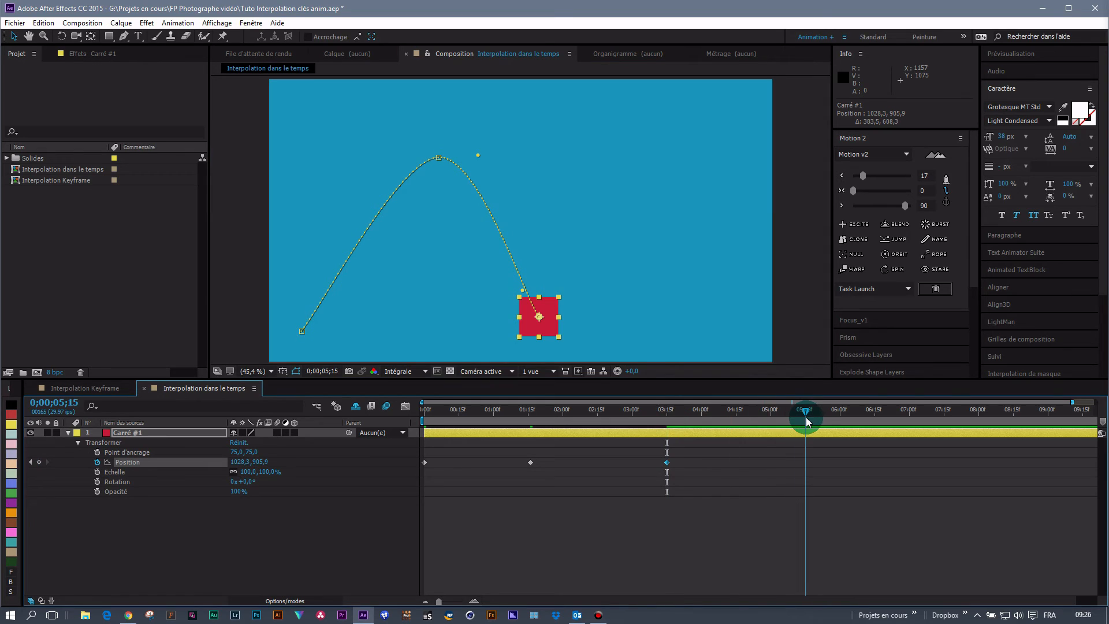
pyautogui.click(550, 324)
pyautogui.moveTo(559, 327); pyautogui.dragTo(727, 152)
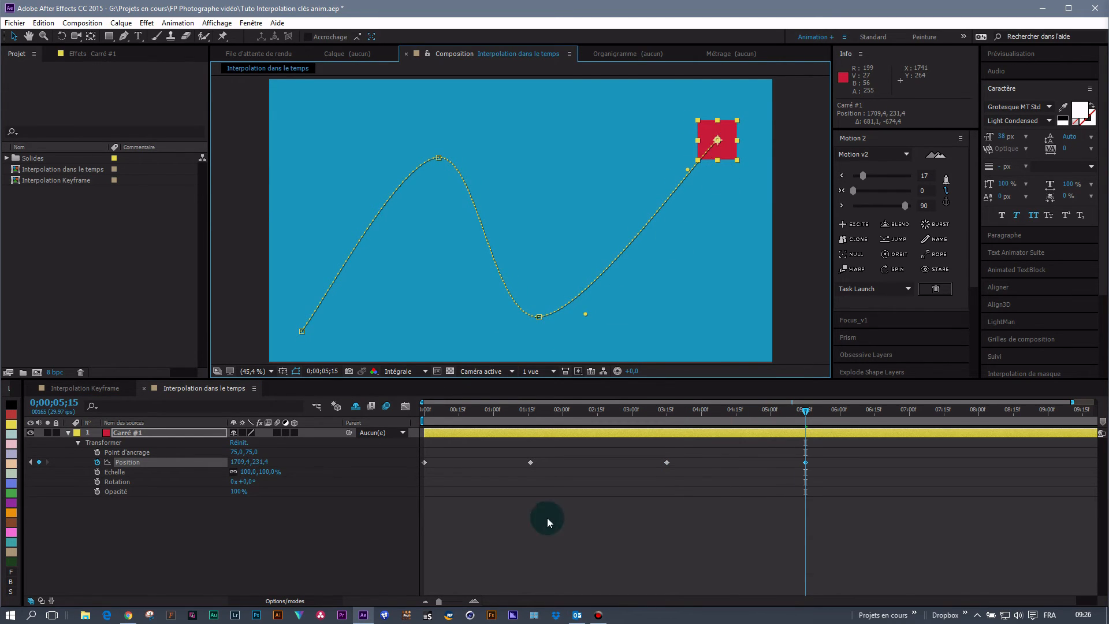
# Step: Preview Carré #1's motion along its path from the start of the composition
pyautogui.click(800, 432)
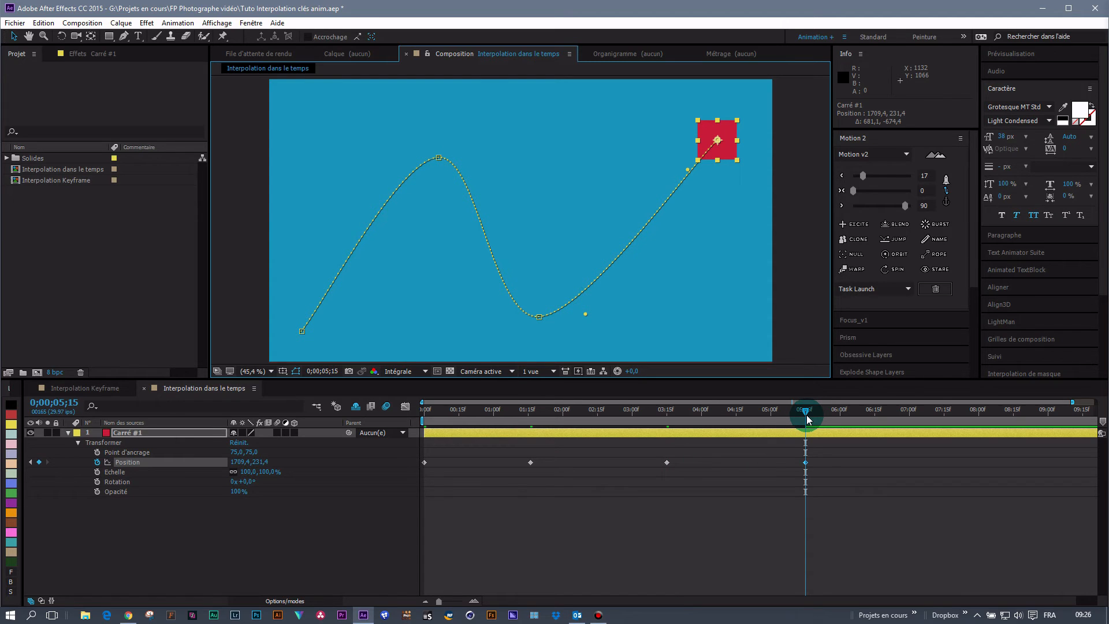
pyautogui.click(806, 415)
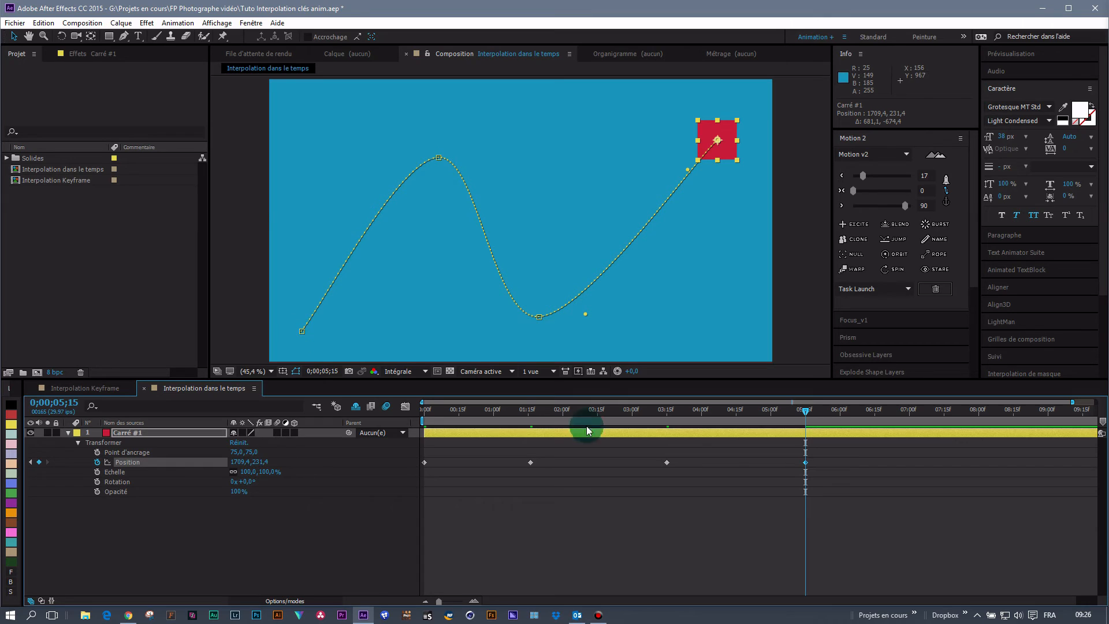
pyautogui.moveTo(806, 417); pyautogui.dragTo(433, 431)
pyautogui.press('space')
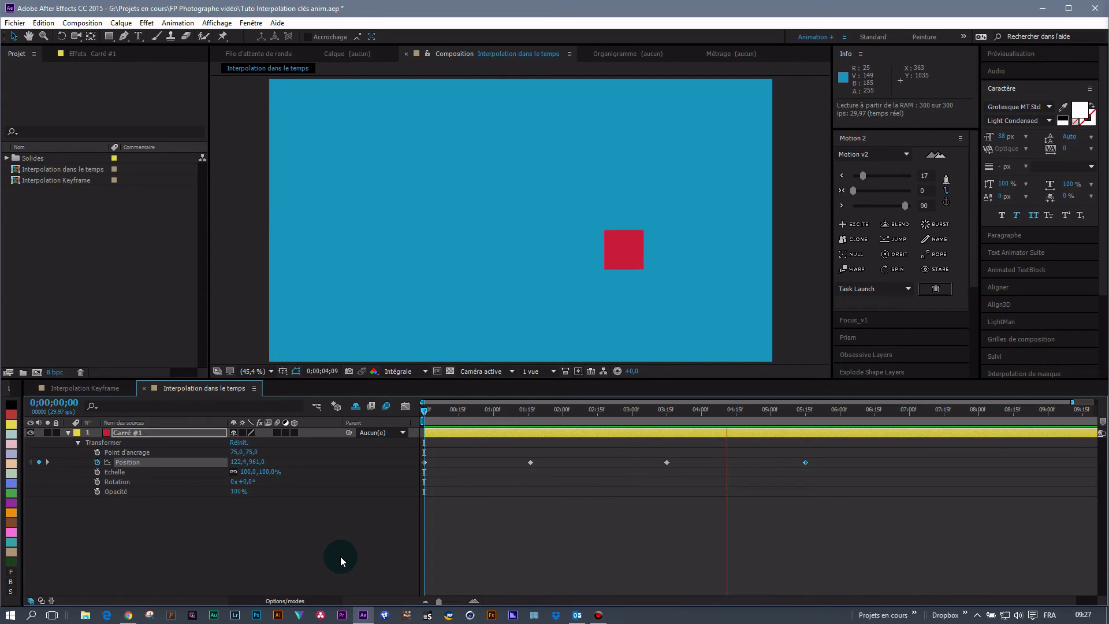
pyautogui.press('space')
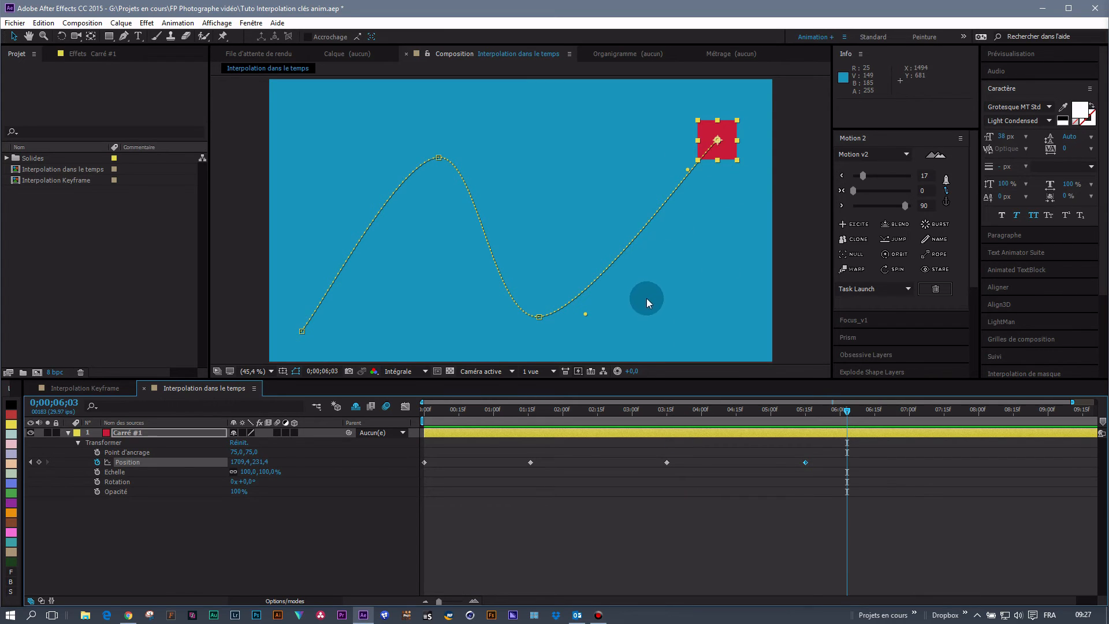
# Step: Apply Lissage à l'approche to Carré #1's last Position keyframe and move the current time to 0;00;03;16
pyautogui.click(811, 493)
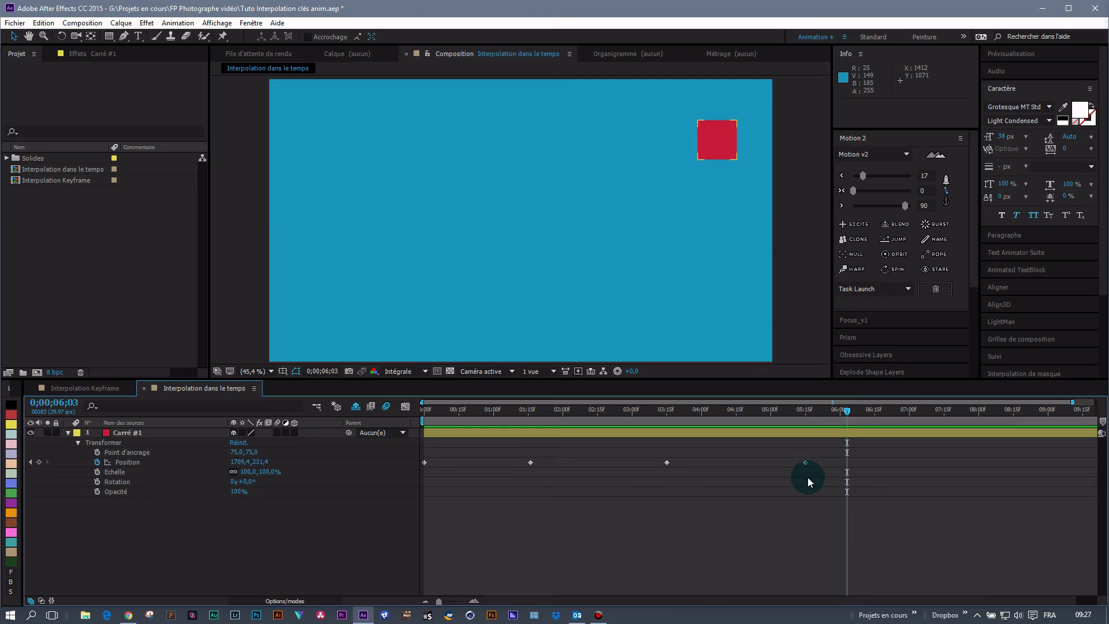
pyautogui.click(806, 462)
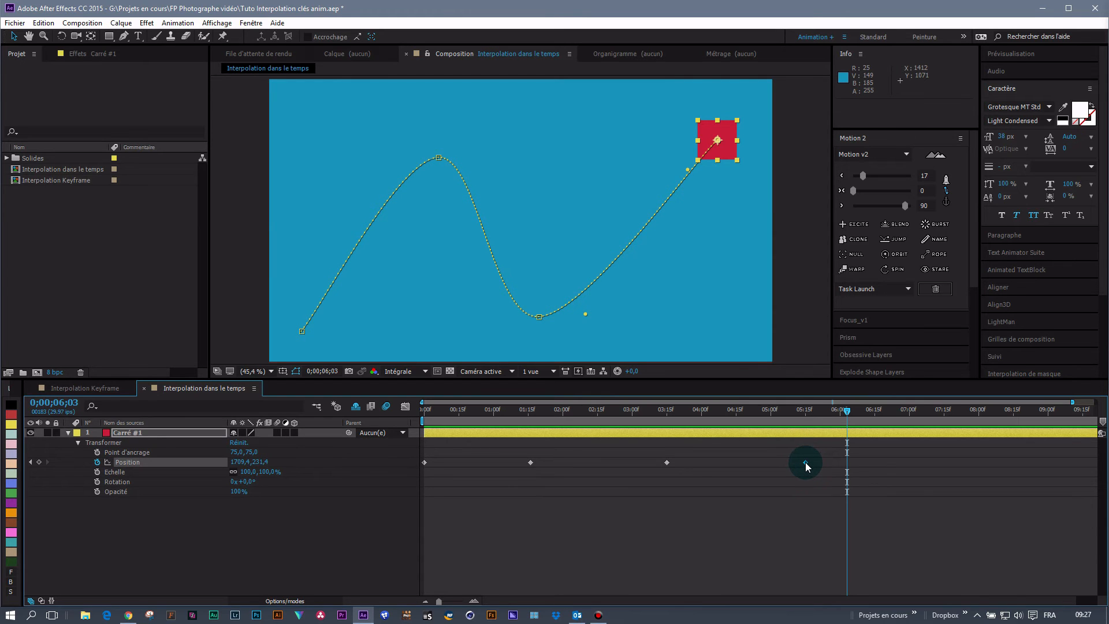
pyautogui.rightClick(806, 463)
pyautogui.moveTo(845, 458)
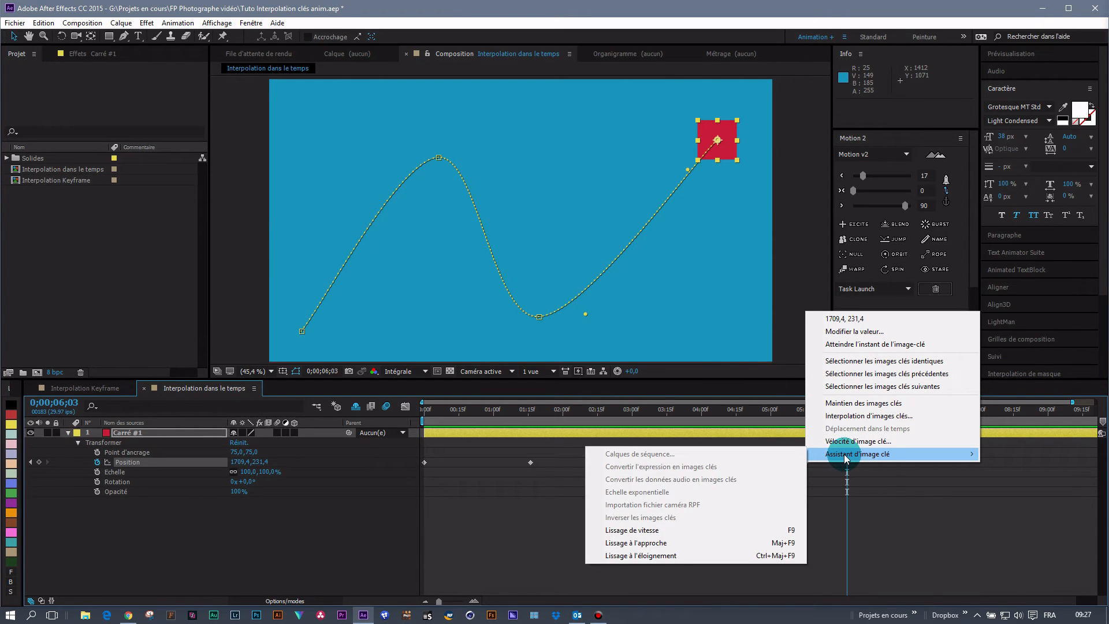
pyautogui.click(677, 547)
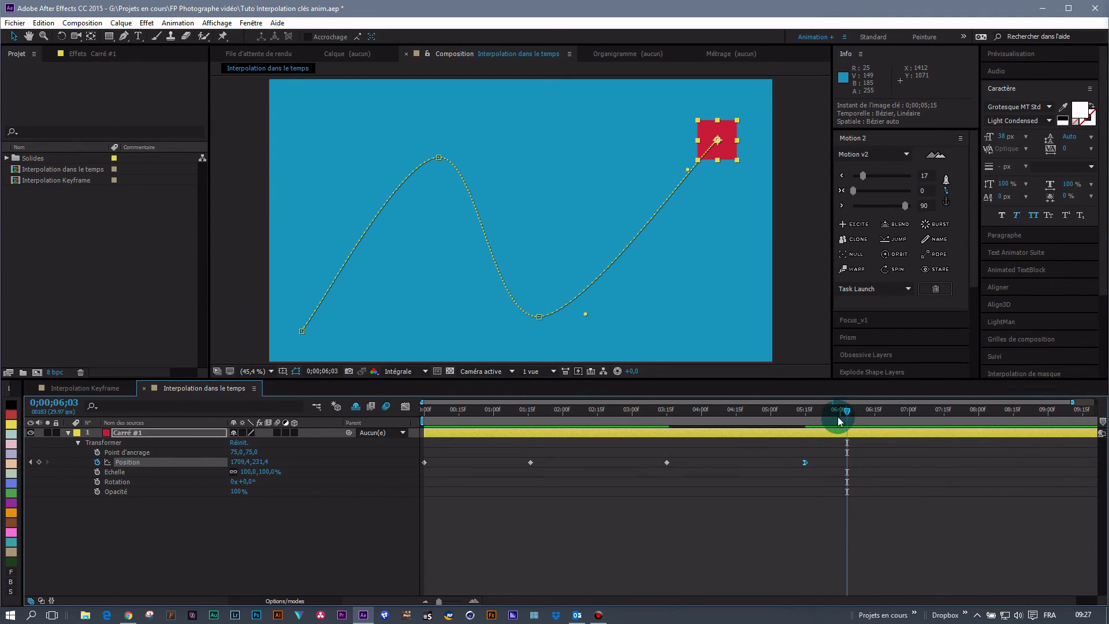
pyautogui.moveTo(847, 407); pyautogui.dragTo(669, 410)
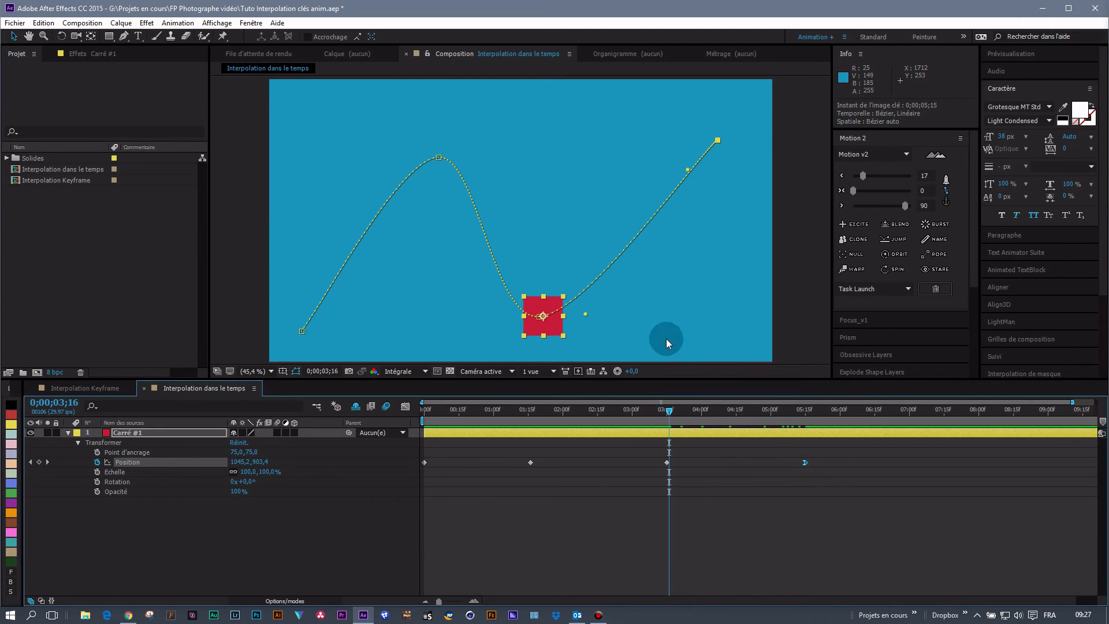
# Step: Preview Carré #1's eased arrival from 0;00;03;16, and play the whole motion from the start of the composition
pyautogui.press('space')
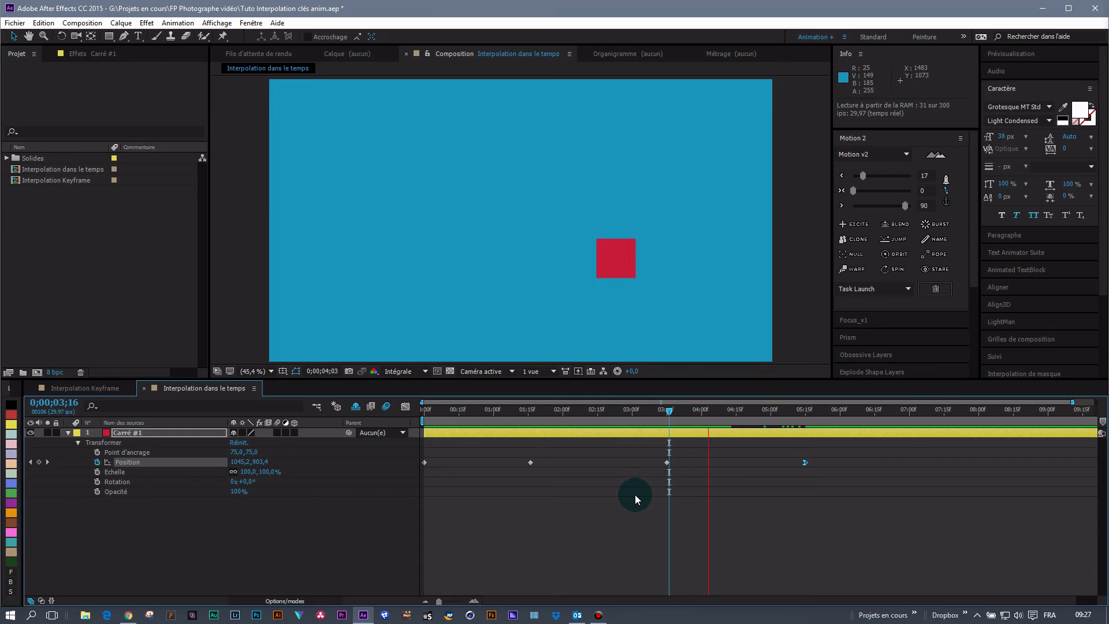
pyautogui.press('space')
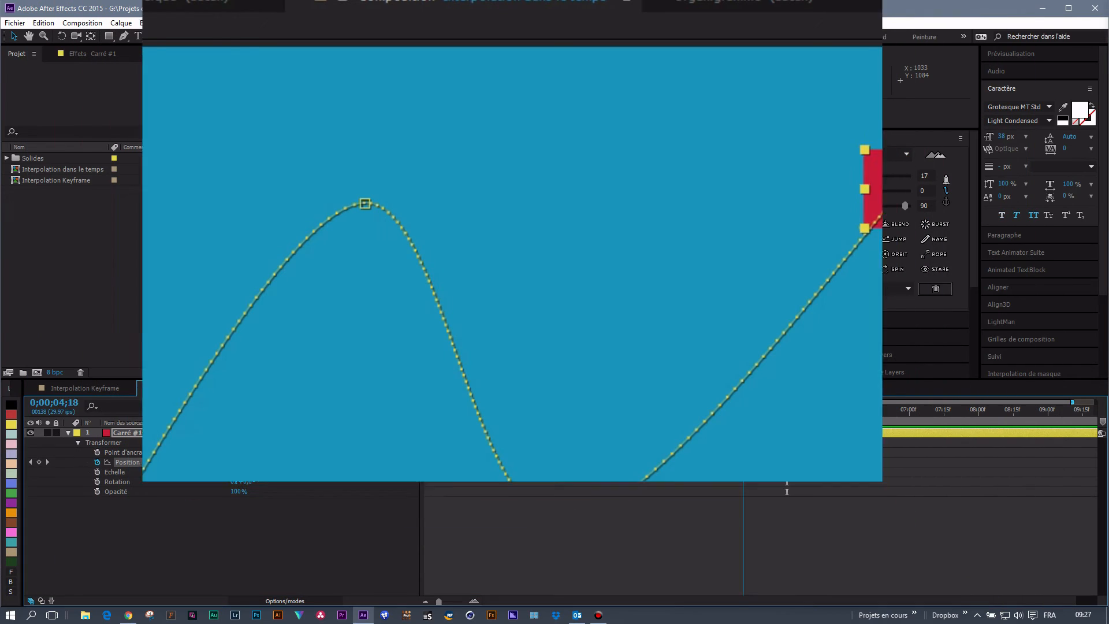
pyautogui.moveTo(745, 410); pyautogui.dragTo(403, 412)
pyautogui.press('space')
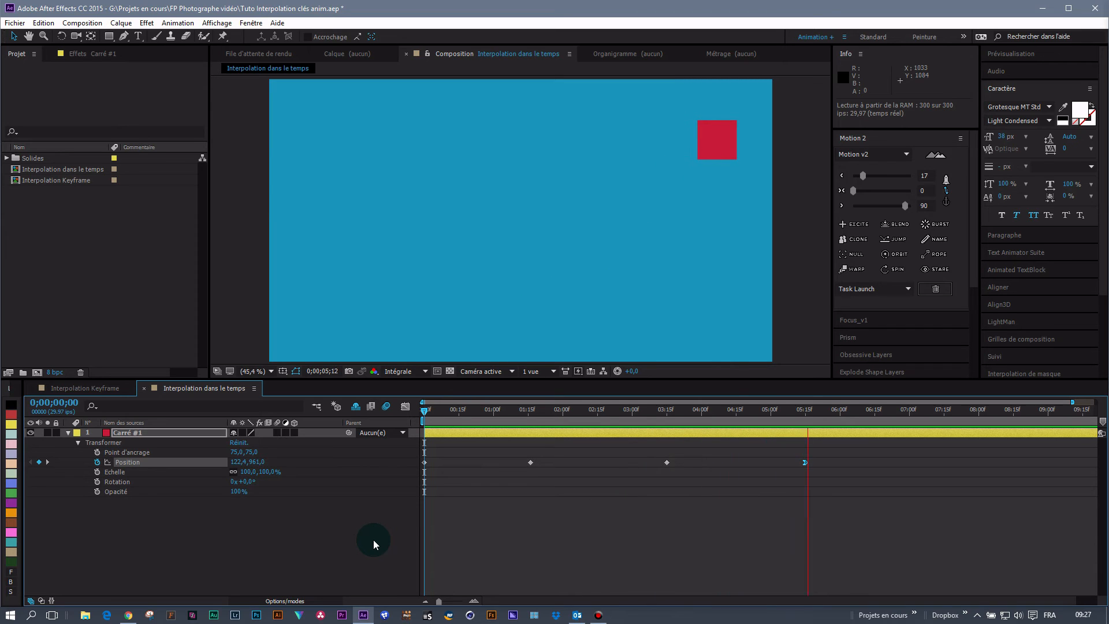
pyautogui.press('space')
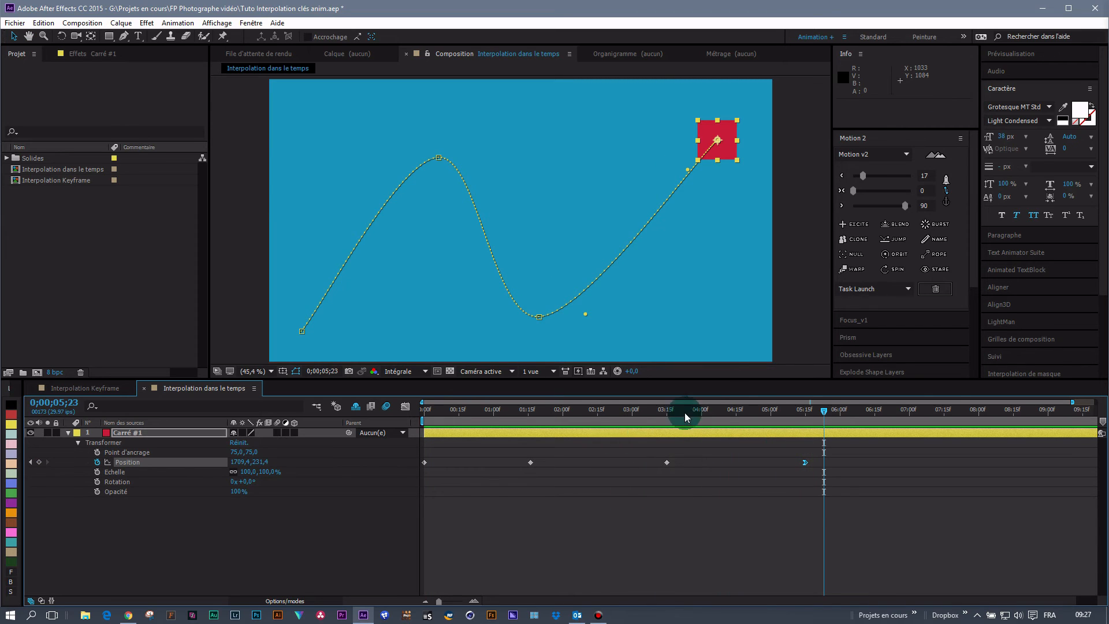
# Step: Apply Déplacement dans le temps to Carré #1's two middle Position keyframes
pyautogui.click(769, 473)
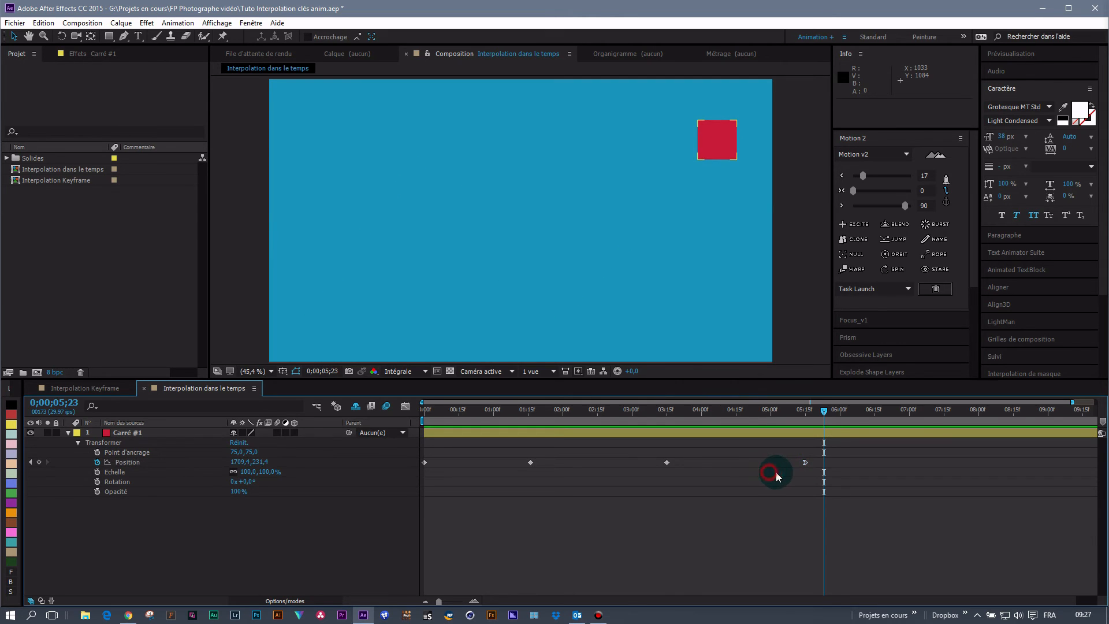
pyautogui.click(805, 463)
pyautogui.click(805, 462)
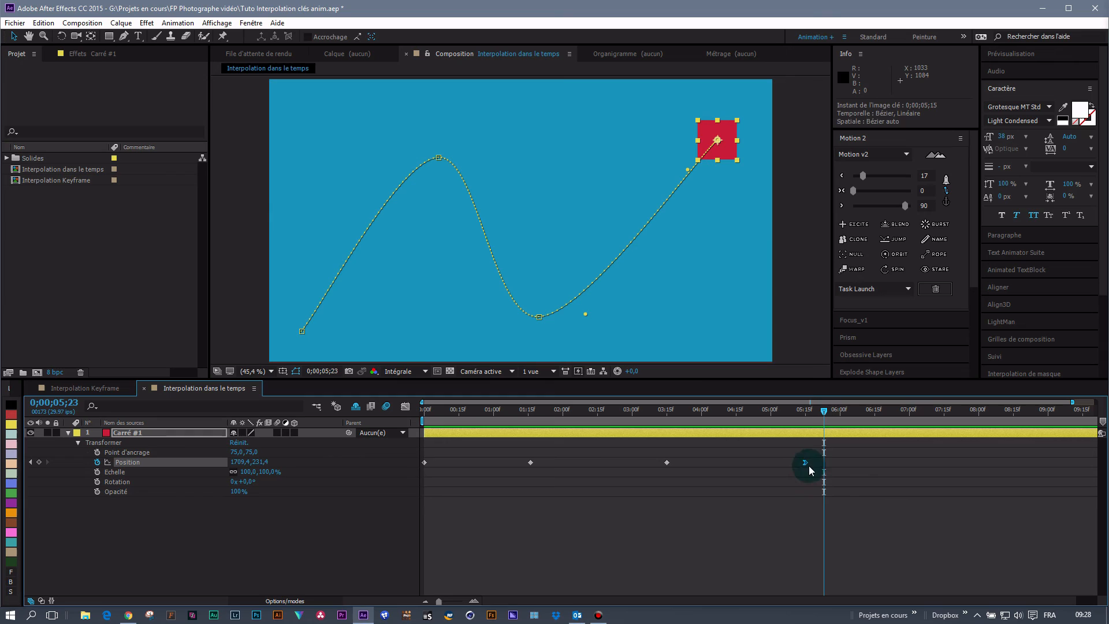
pyautogui.moveTo(424, 463)
pyautogui.moveTo(684, 474); pyautogui.dragTo(518, 450)
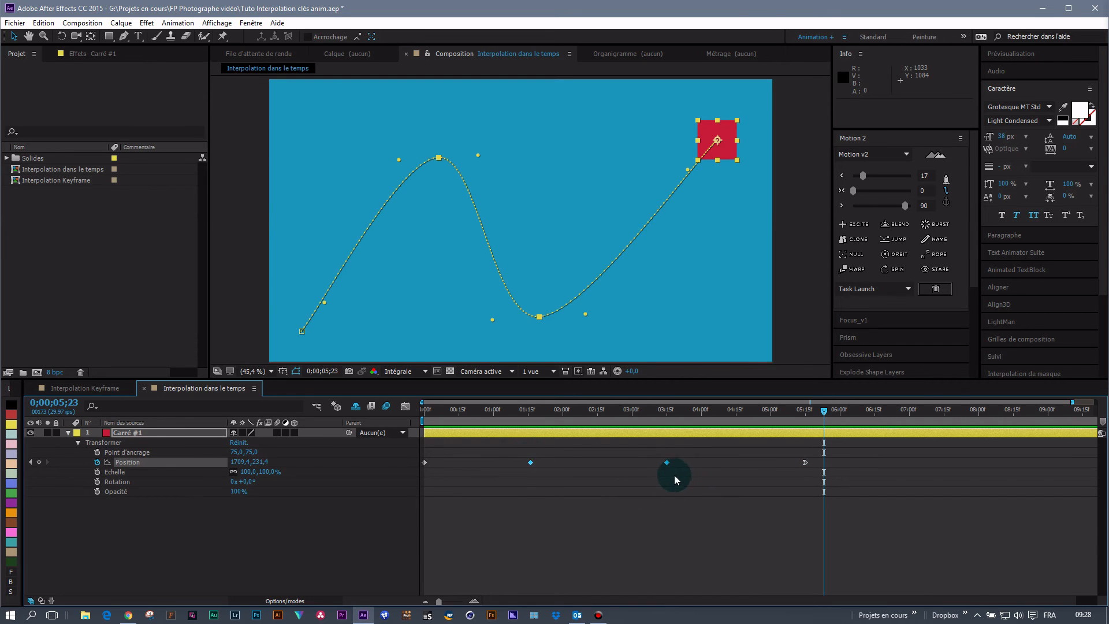
pyautogui.rightClick(666, 462)
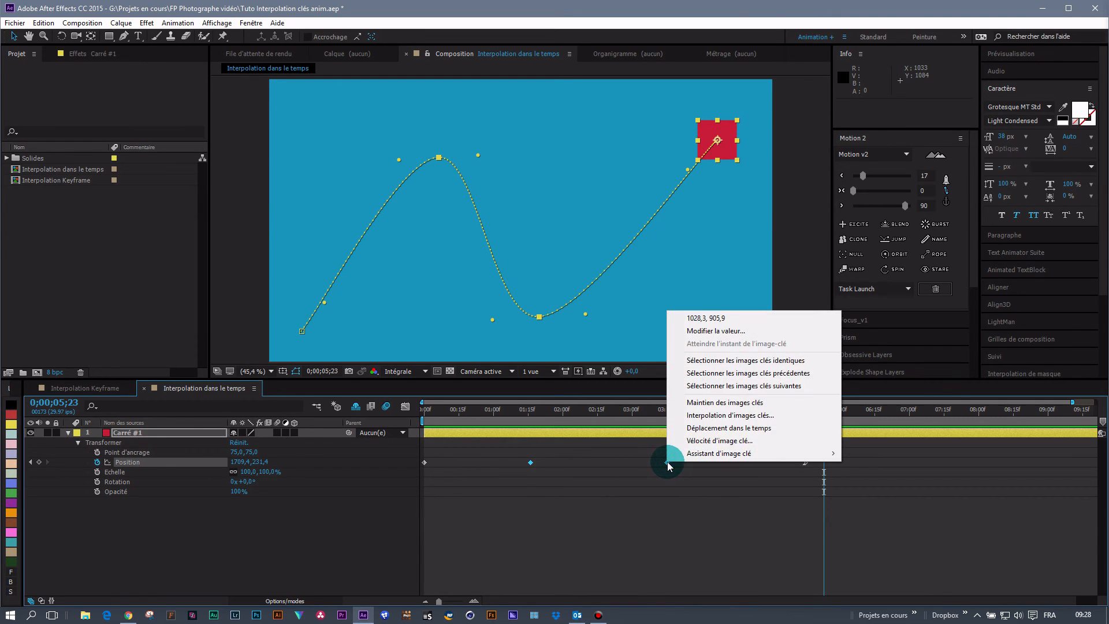
pyautogui.click(731, 428)
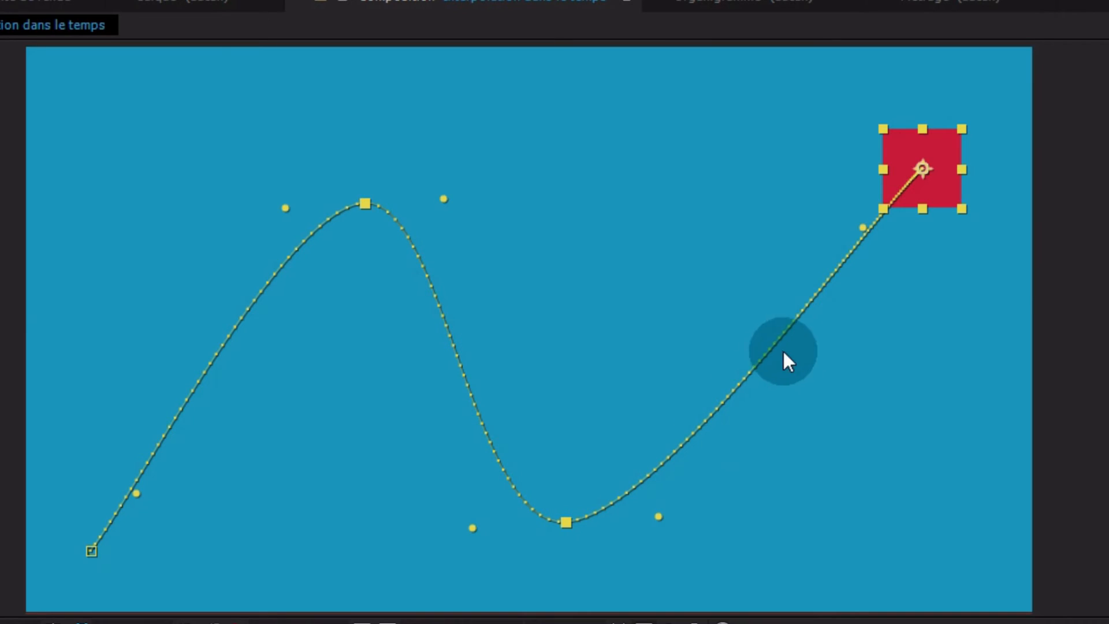
# Step: Preview Carré #1's motion from 0;00;00;00 with the two middle keyframes roving in time
pyautogui.click(938, 167)
pyautogui.moveTo(771, 410); pyautogui.dragTo(424, 410)
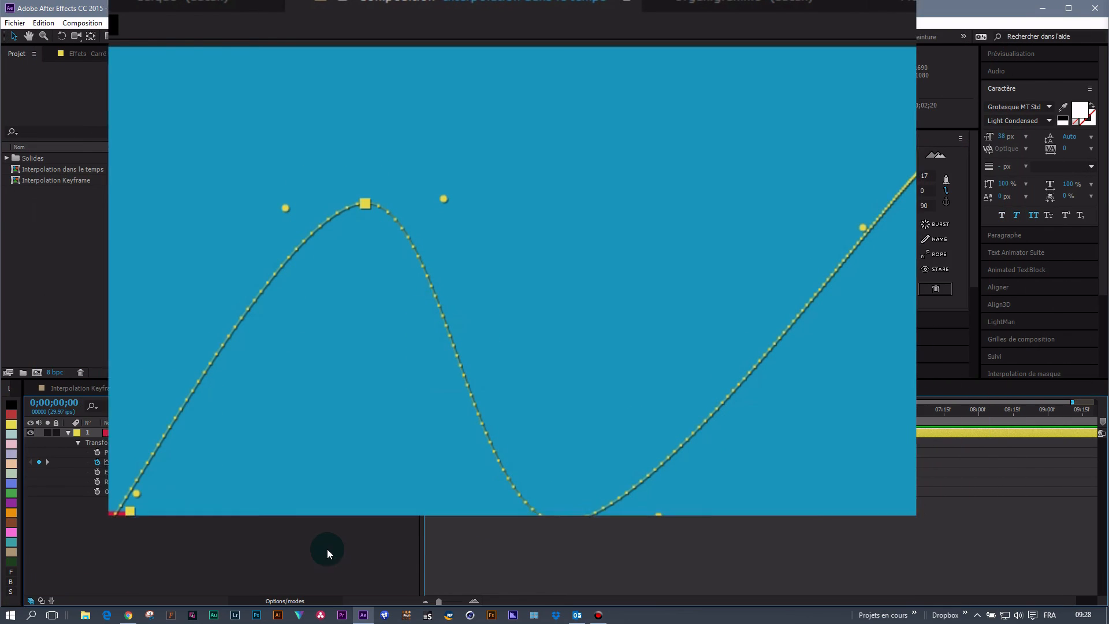
pyautogui.press('space')
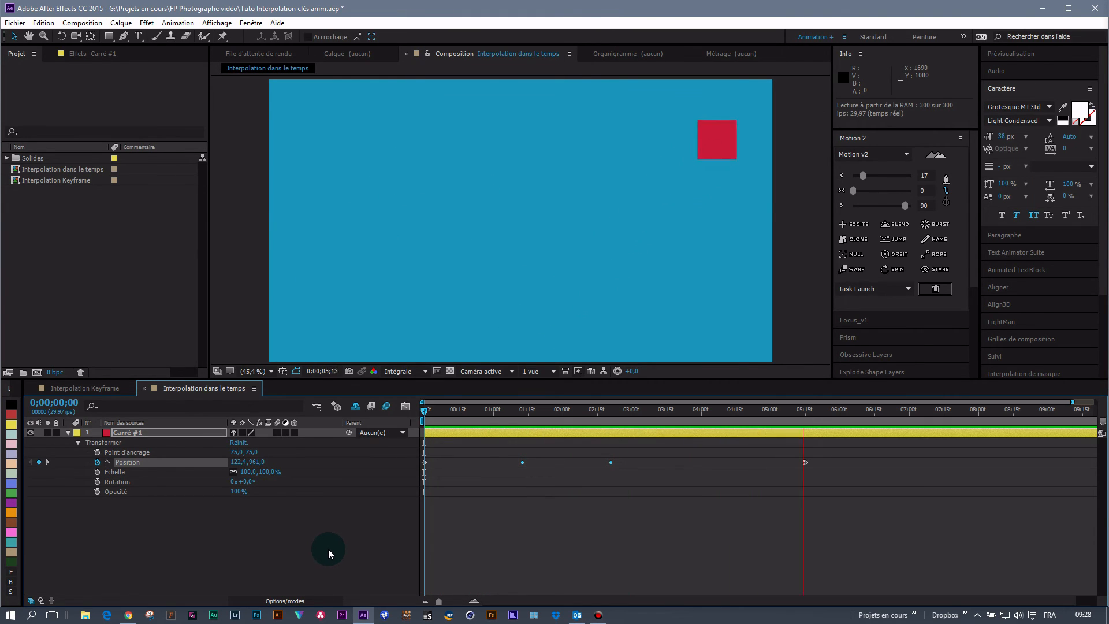
pyautogui.press('space')
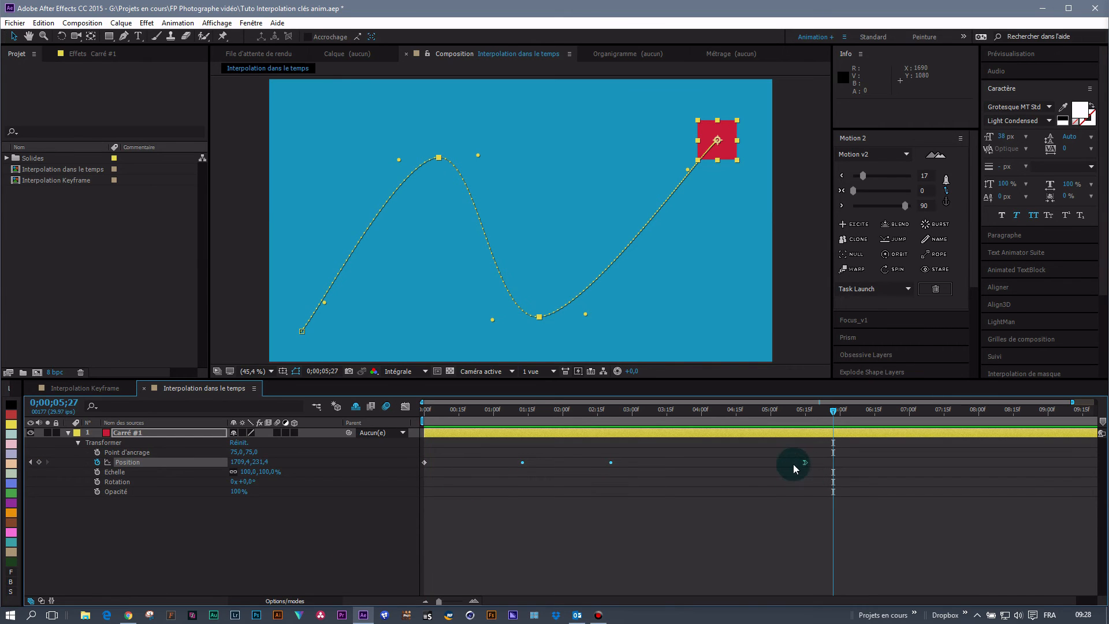
# Step: Reshape Carré #1's motion path by moving its second Position keyframe down and to the left and its third to about 1359, 809
pyautogui.click(540, 318)
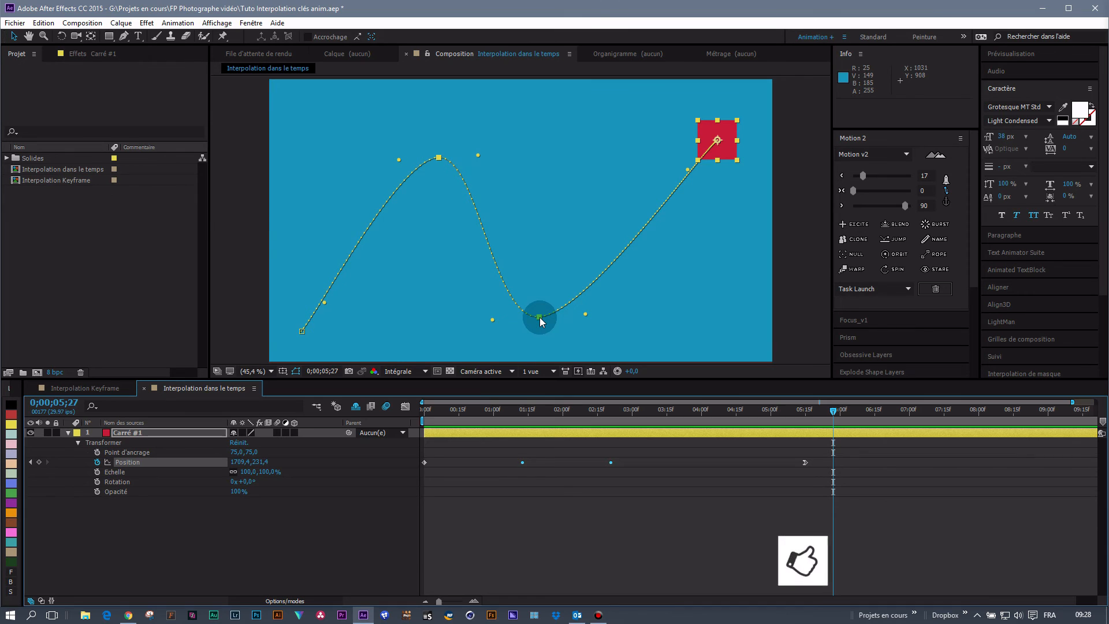
pyautogui.moveTo(540, 317); pyautogui.dragTo(511, 332)
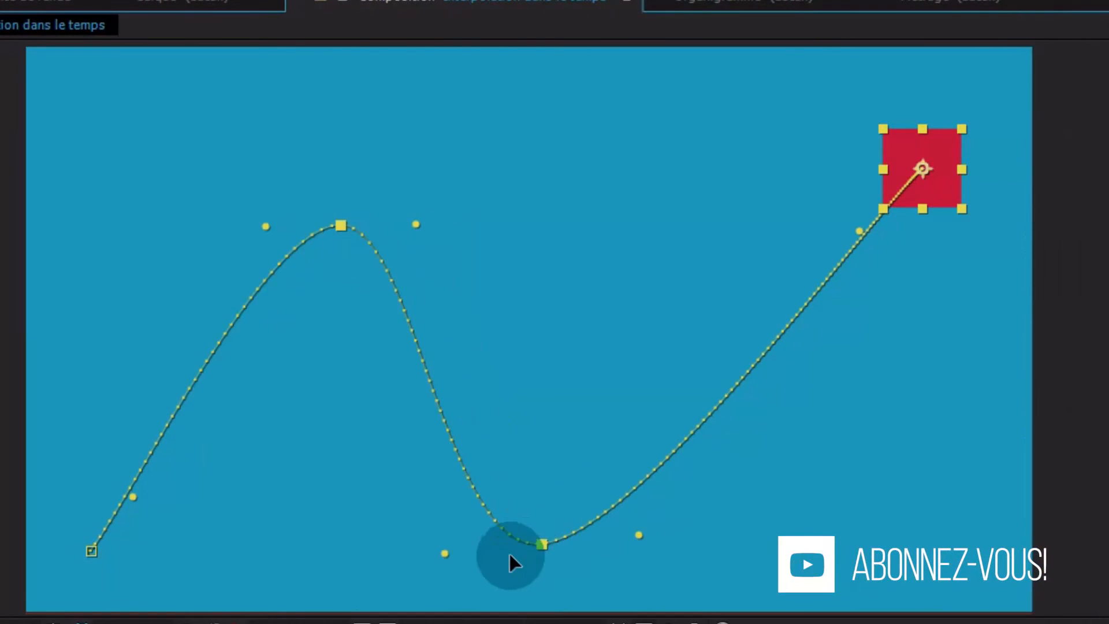
pyautogui.moveTo(510, 556); pyautogui.dragTo(634, 452)
pyautogui.click(540, 621)
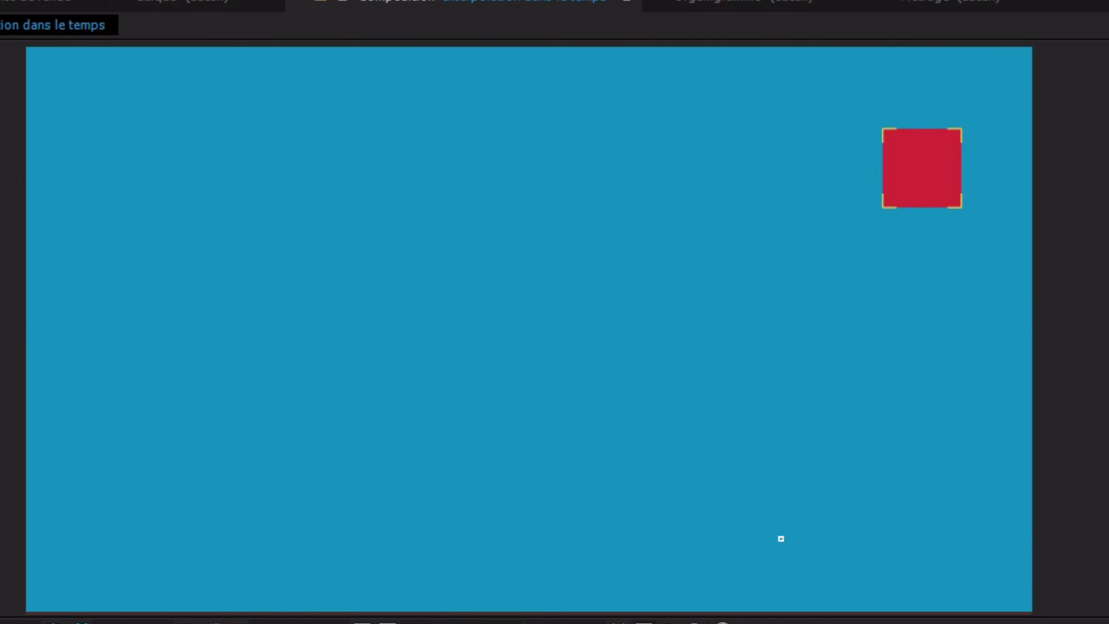
pyautogui.click(535, 621)
pyautogui.click(632, 452)
pyautogui.moveTo(633, 452); pyautogui.dragTo(682, 342)
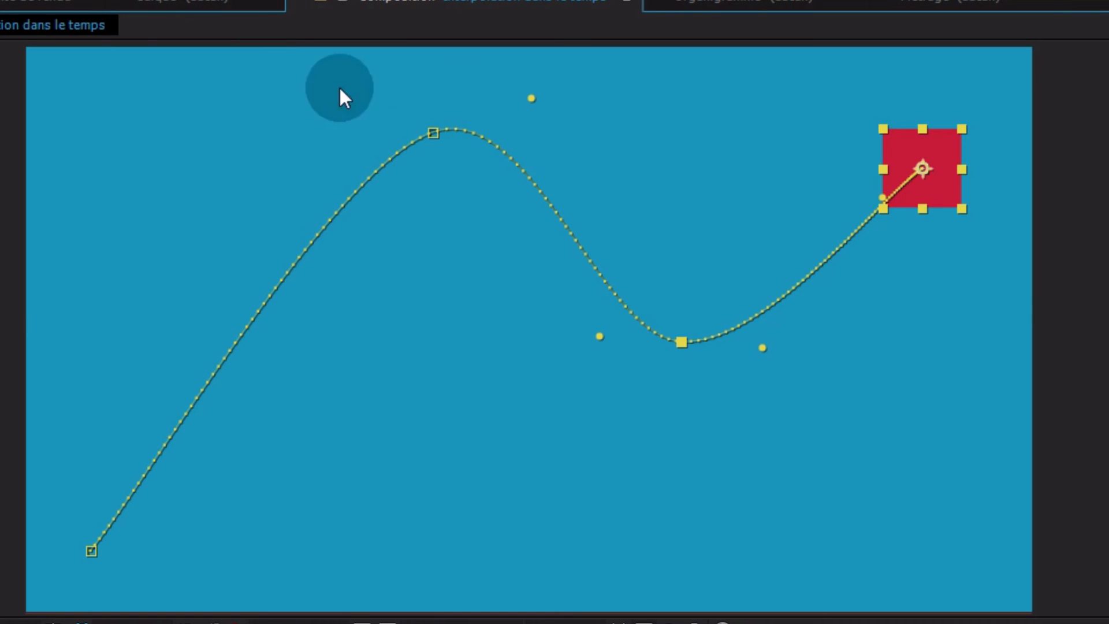
pyautogui.moveTo(436, 133); pyautogui.dragTo(300, 251)
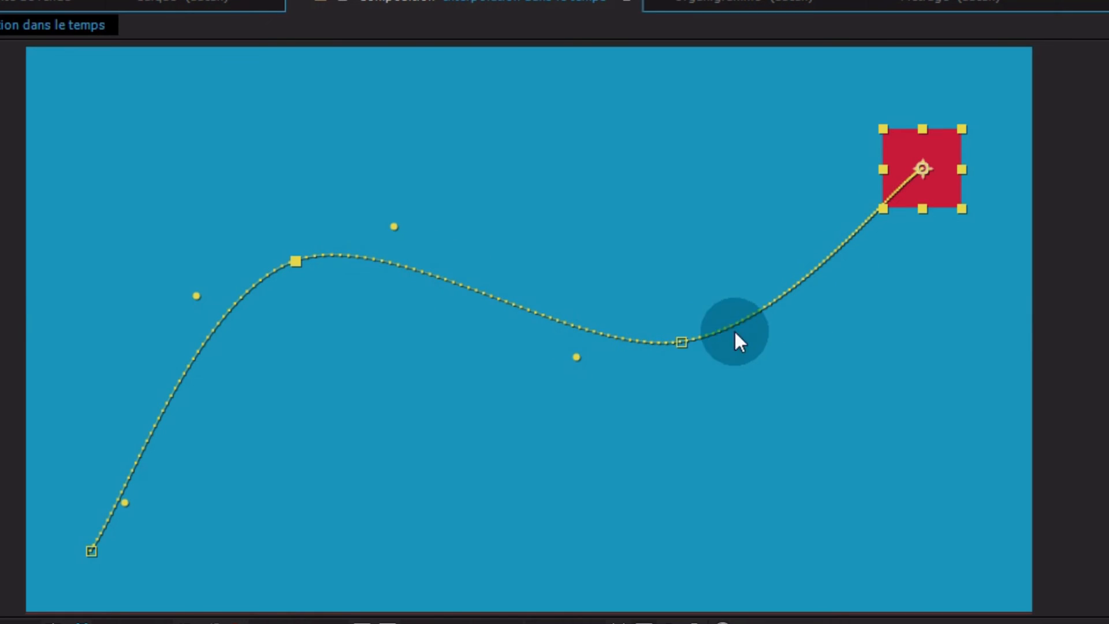
pyautogui.moveTo(682, 345); pyautogui.dragTo(734, 466)
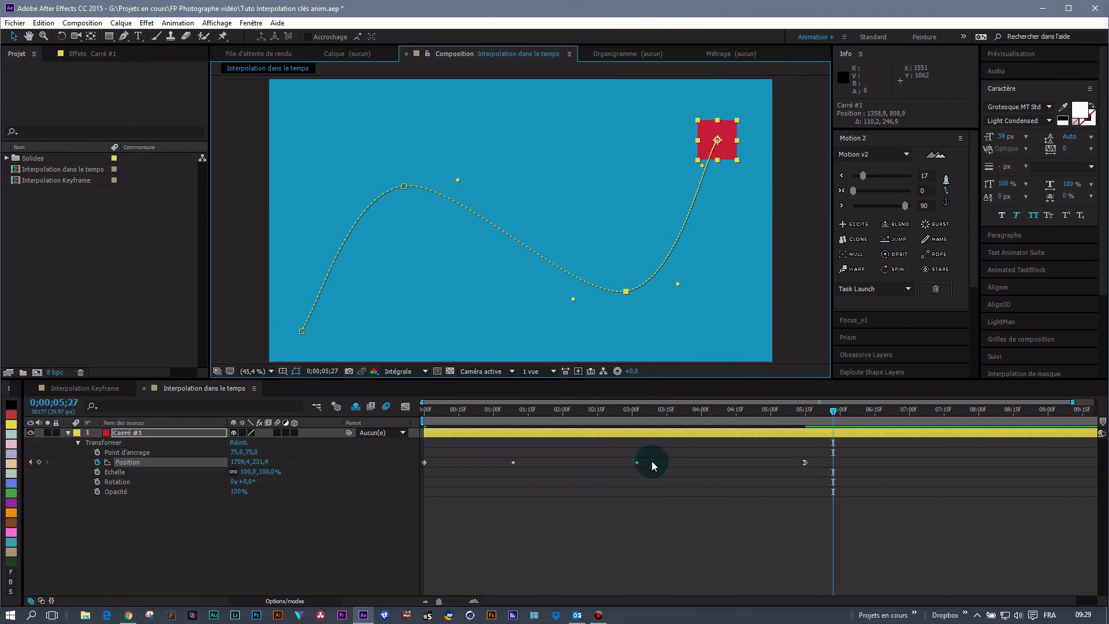
# Step: Preview Carré #1's motion along the reshaped path from the start of the composition
pyautogui.moveTo(834, 415); pyautogui.dragTo(404, 413)
pyautogui.click(338, 538)
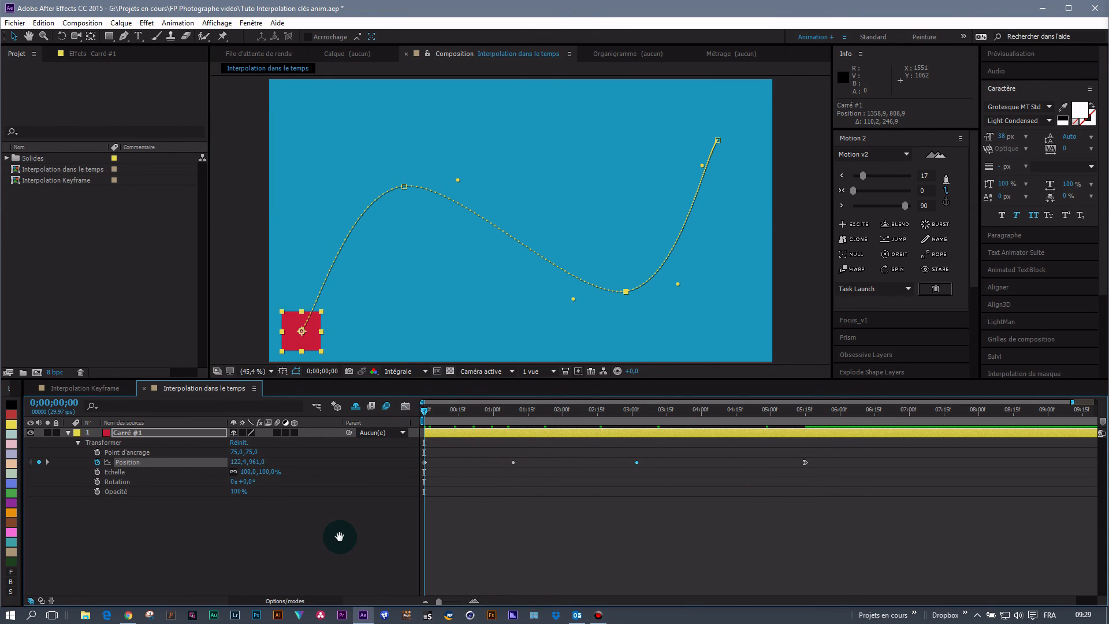
pyautogui.press('space')
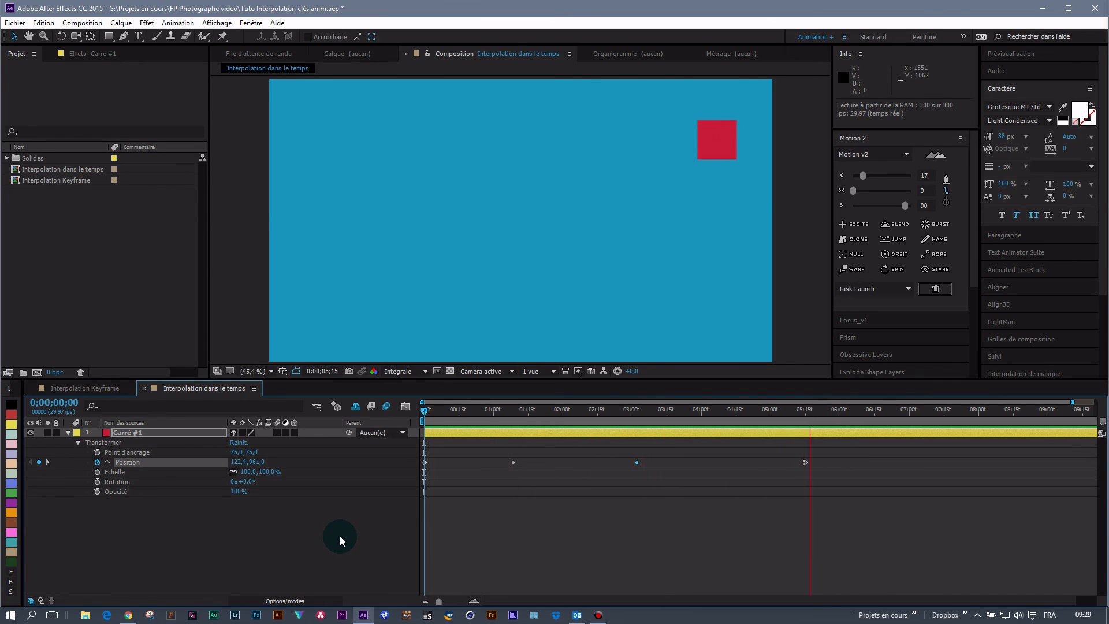
pyautogui.press('space')
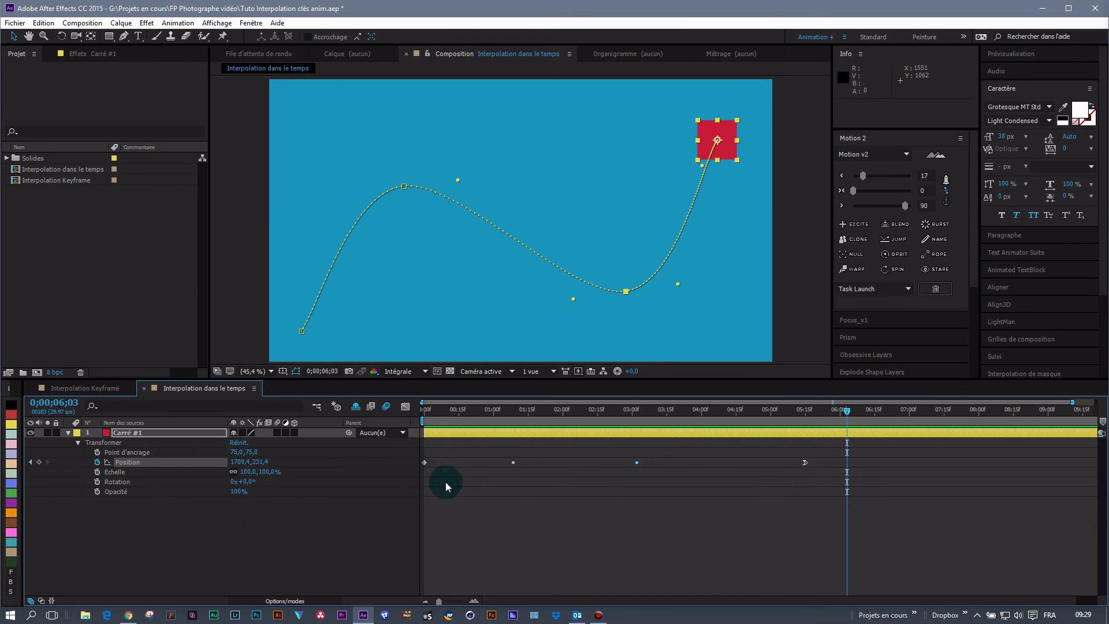
# Step: Undo Lissage de vitesse on Carré #1's first Position keyframe and apply Lissage à l'éloignement to it instead
pyautogui.hotkey('ctrl', 'z')
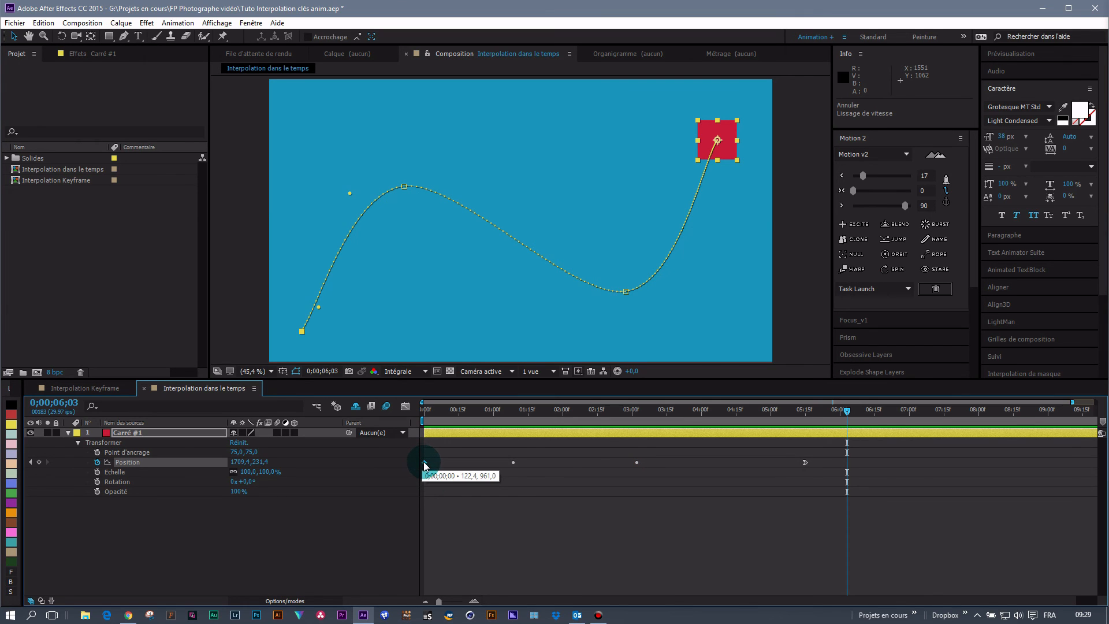
pyautogui.rightClick(425, 464)
pyautogui.moveTo(487, 454)
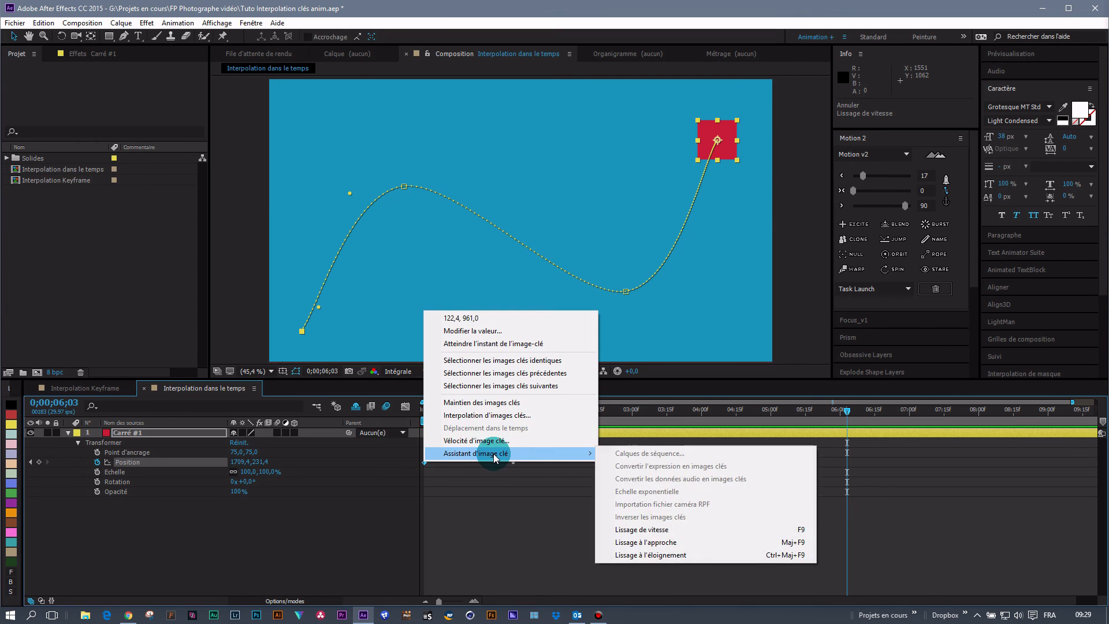
pyautogui.click(671, 558)
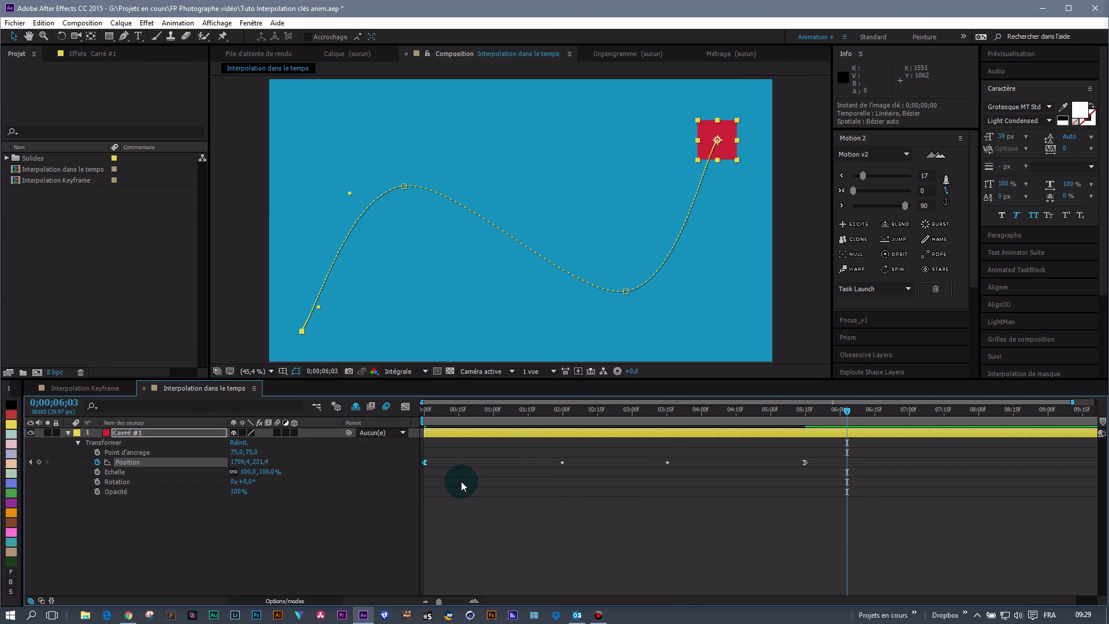
# Step: Select all of Carré #1's Position keyframes and display their entire speed curve in the graph editor
pyautogui.moveTo(823, 475); pyautogui.dragTo(404, 447)
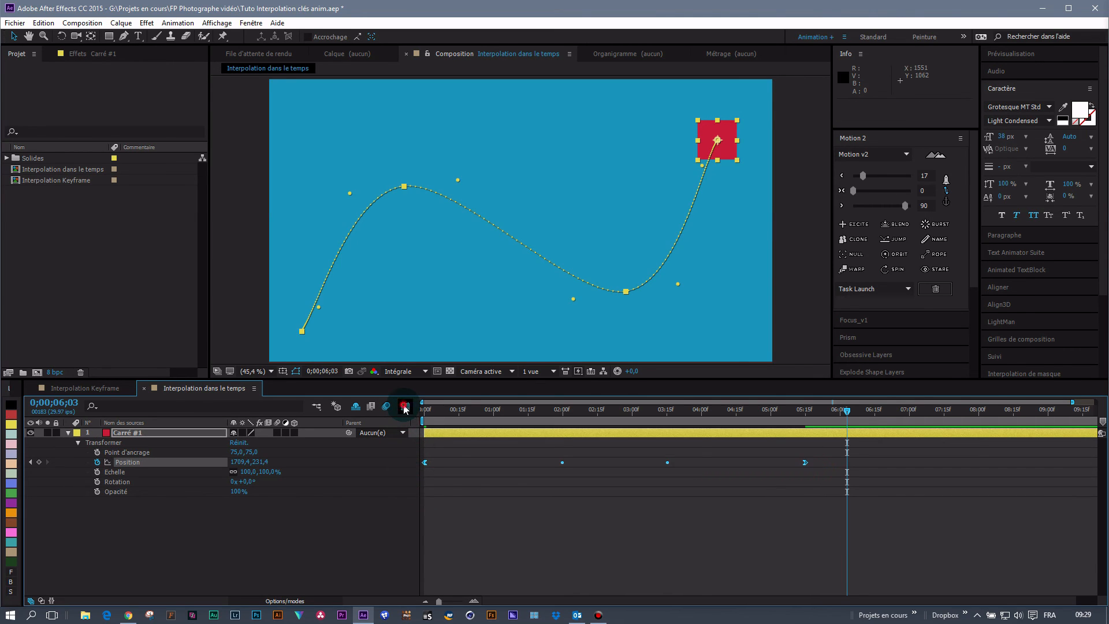
pyautogui.click(405, 407)
pyautogui.click(470, 532)
pyautogui.scroll(3, 675, 539)
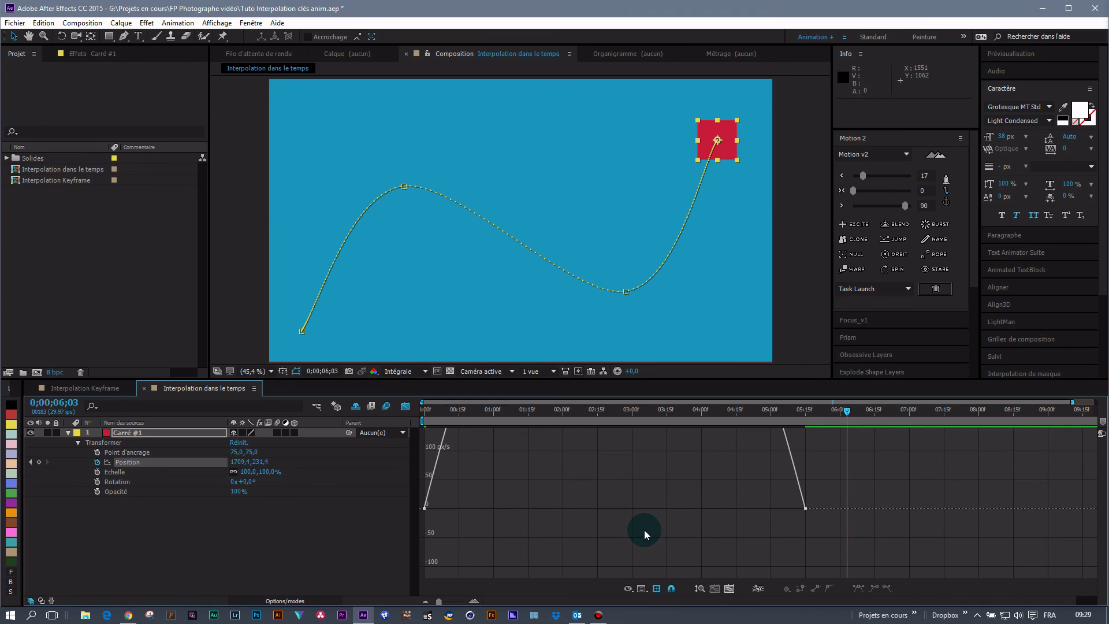
pyautogui.scroll(-5, 642, 529)
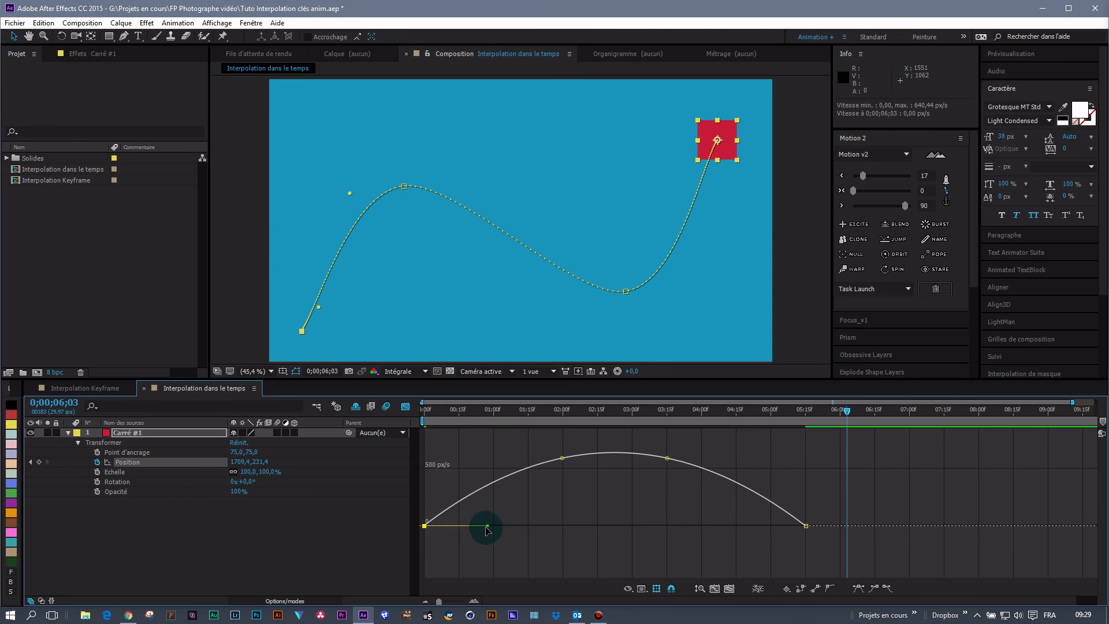
# Step: Shorten the first keyframe's outgoing speed handle to about 12 frames and extend the last keyframe's incoming handle back to about 0;00;03;24
pyautogui.moveTo(488, 526); pyautogui.dragTo(541, 526)
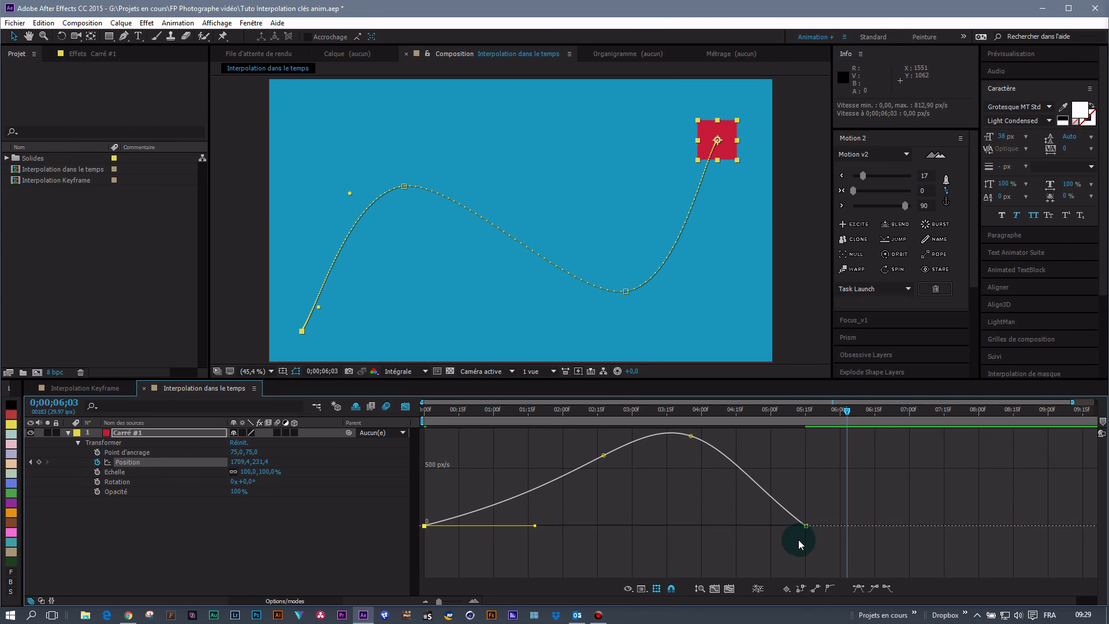
pyautogui.moveTo(535, 528); pyautogui.dragTo(461, 532)
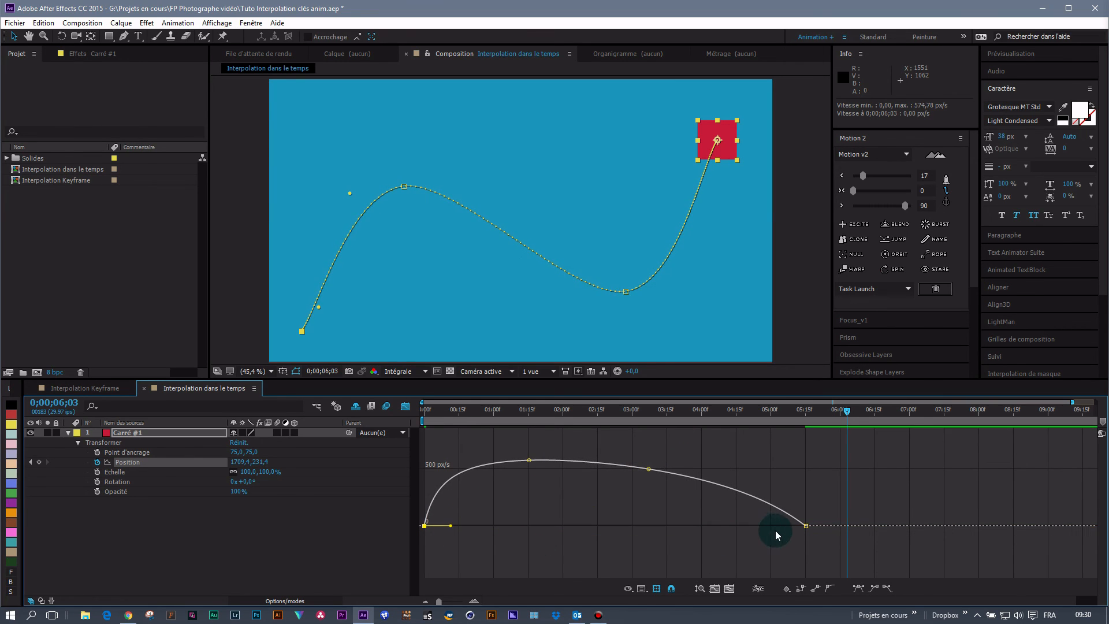
pyautogui.click(804, 528)
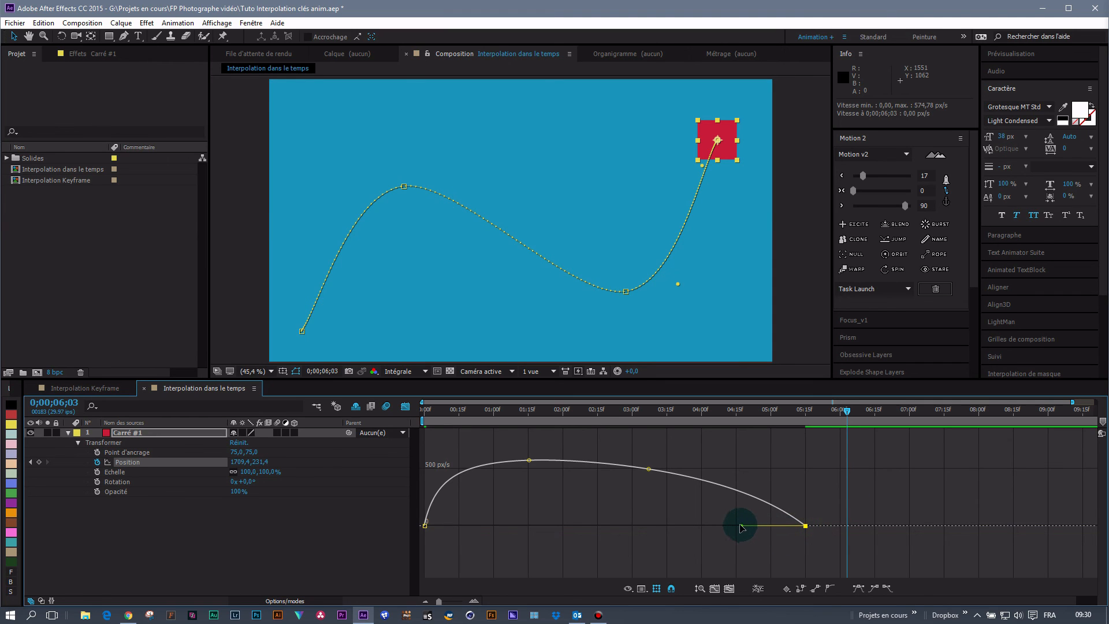
pyautogui.moveTo(739, 529); pyautogui.dragTo(688, 529)
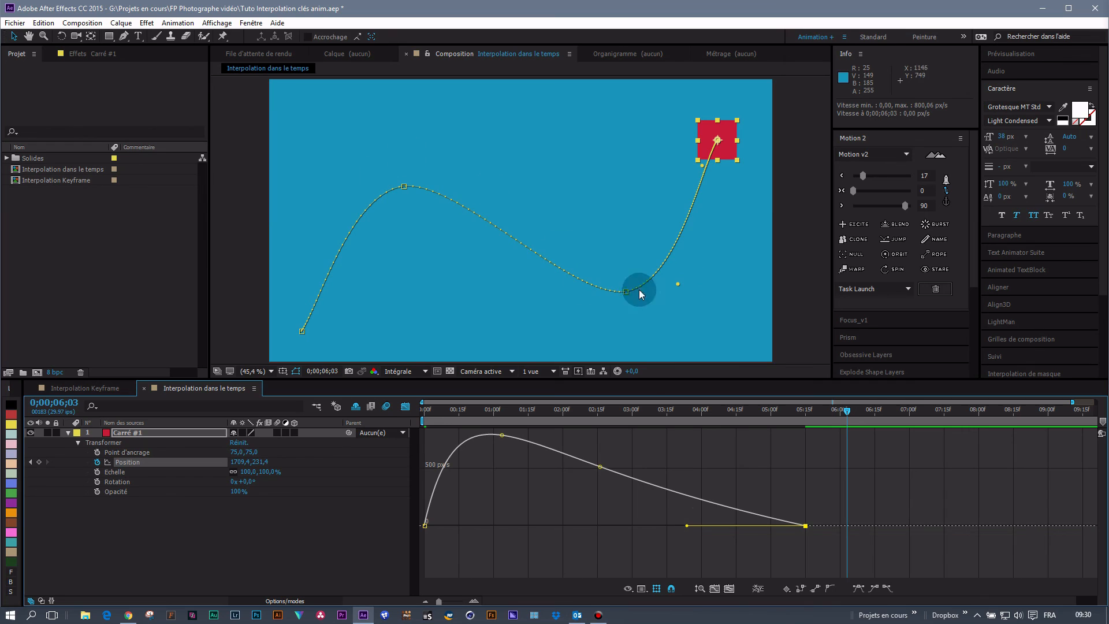
# Step: Preview Carré #1's motion with the adjusted speed curve from 0;00;00;00 and close the graph editor
pyautogui.moveTo(613, 407); pyautogui.dragTo(417, 404)
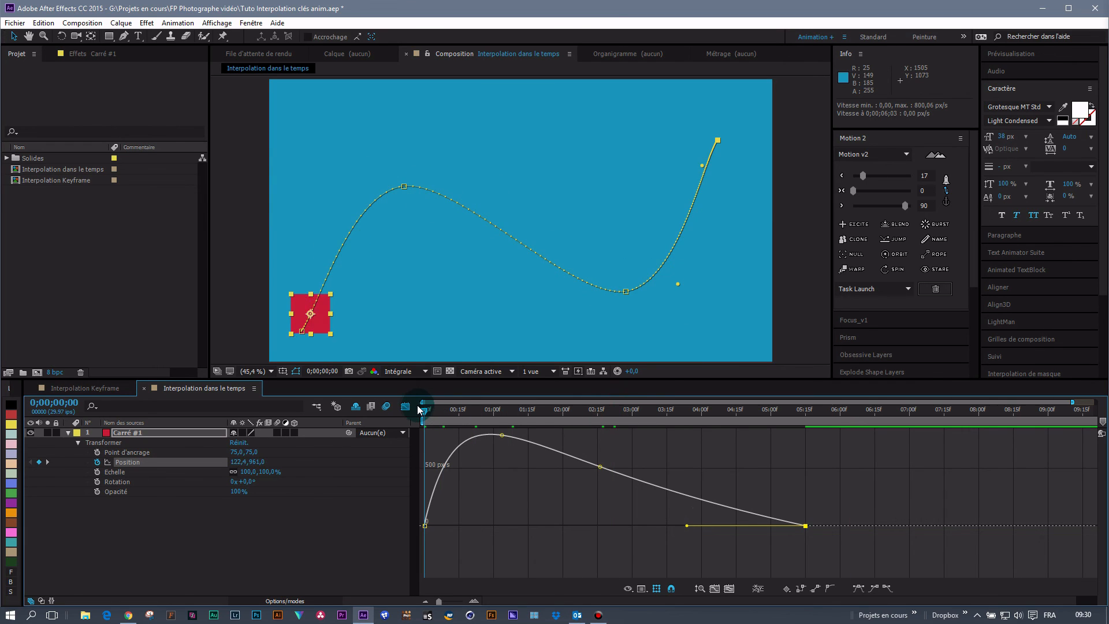
pyautogui.click(317, 556)
pyautogui.press('space')
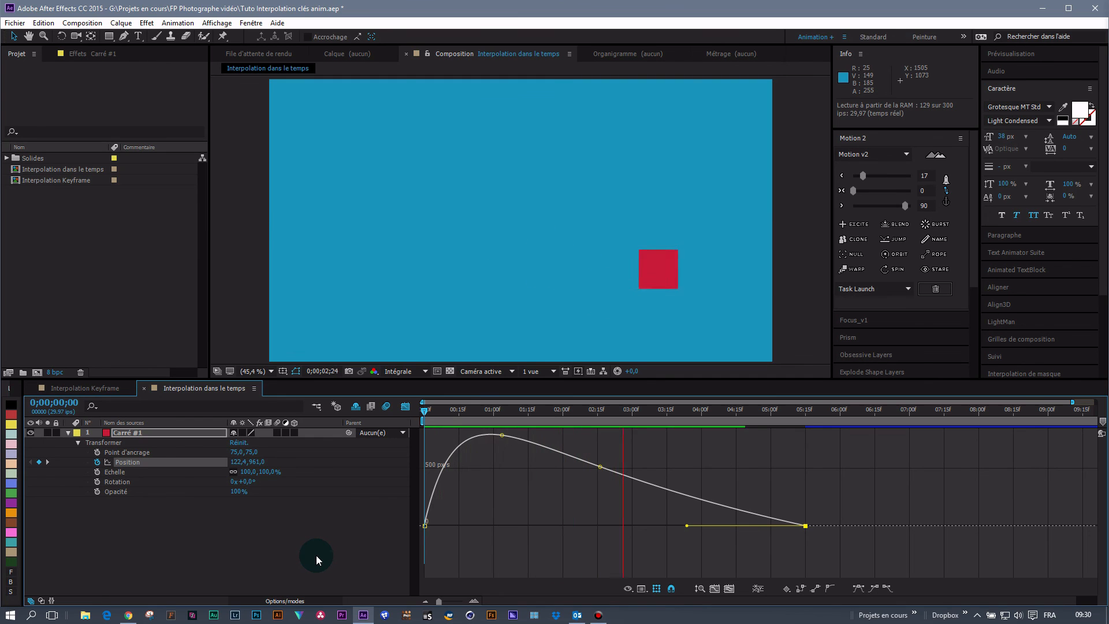
pyautogui.hotkey('shift', 'F3')
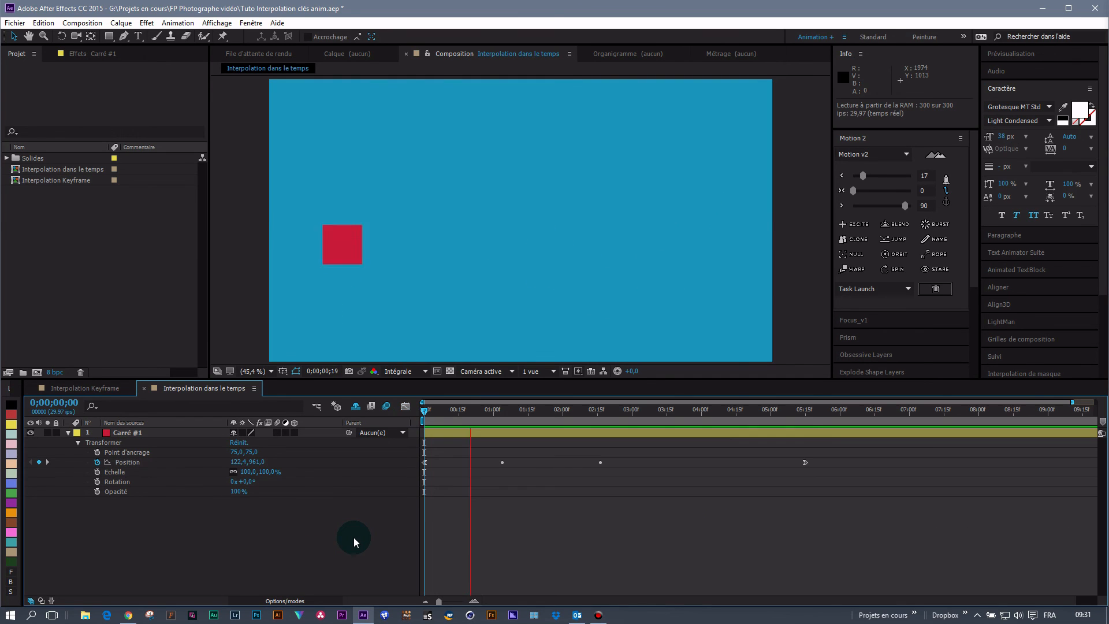